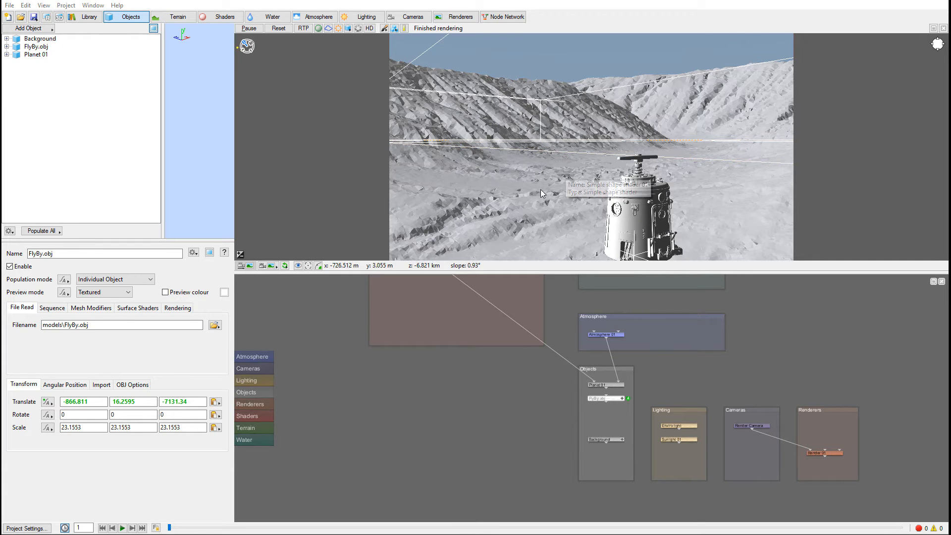
Step: Frame the FlyBy object in the preview and set an animation key on all position axes of the Render Camera at frame 1
drag(540, 191, 534, 189)
mouse_move(573, 174)
middle_down()
mouse_move(692, 143)
mouse_move(578, 172)
middle_up()
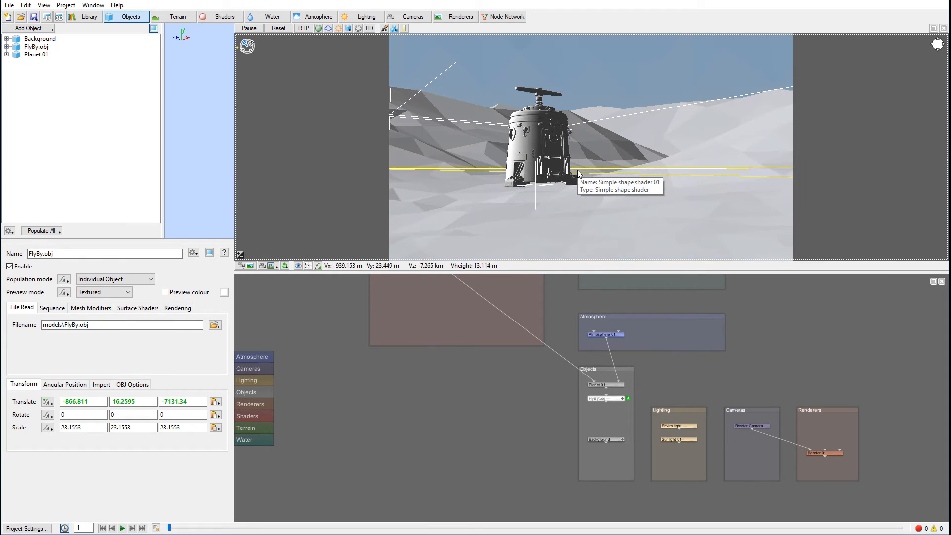
middle_drag(631, 138, 510, 194)
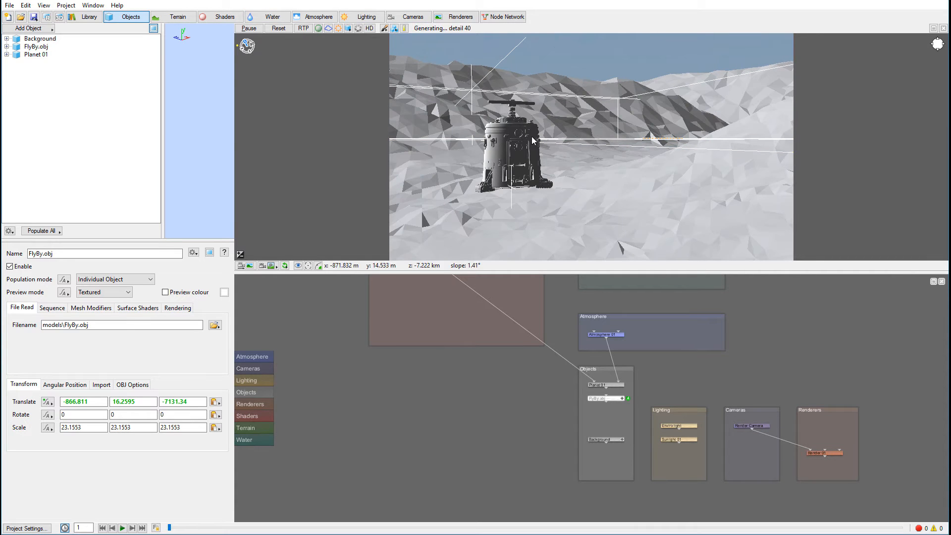
click(390, 18)
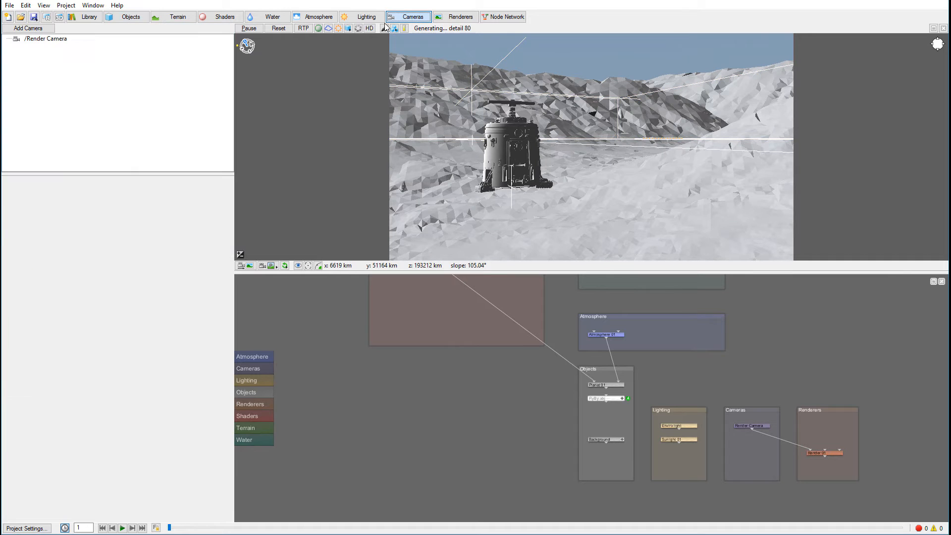
click(54, 42)
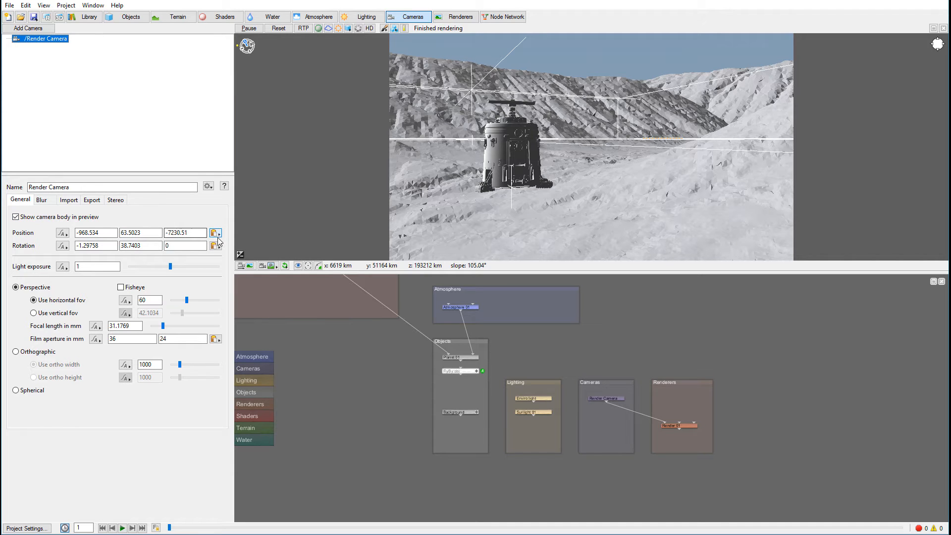
click(62, 233)
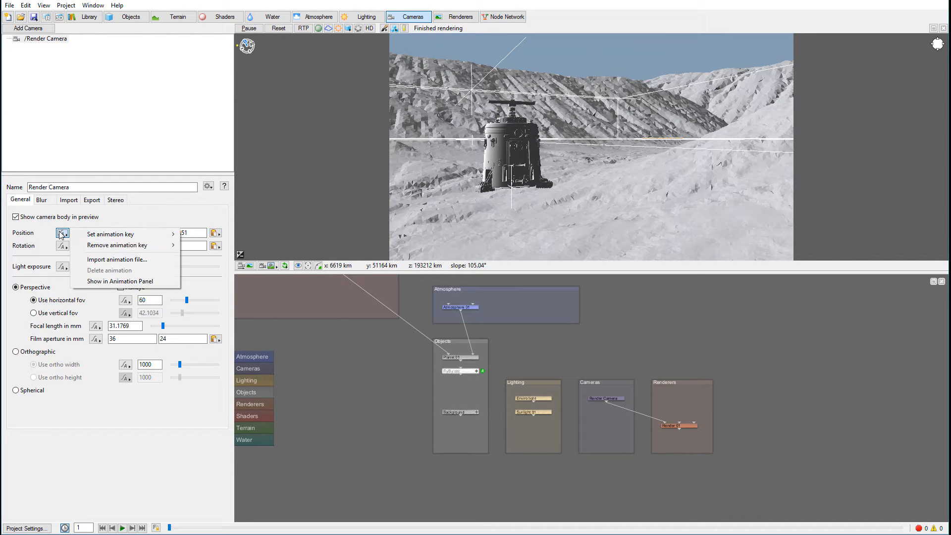
mouse_move(114, 238)
click(195, 234)
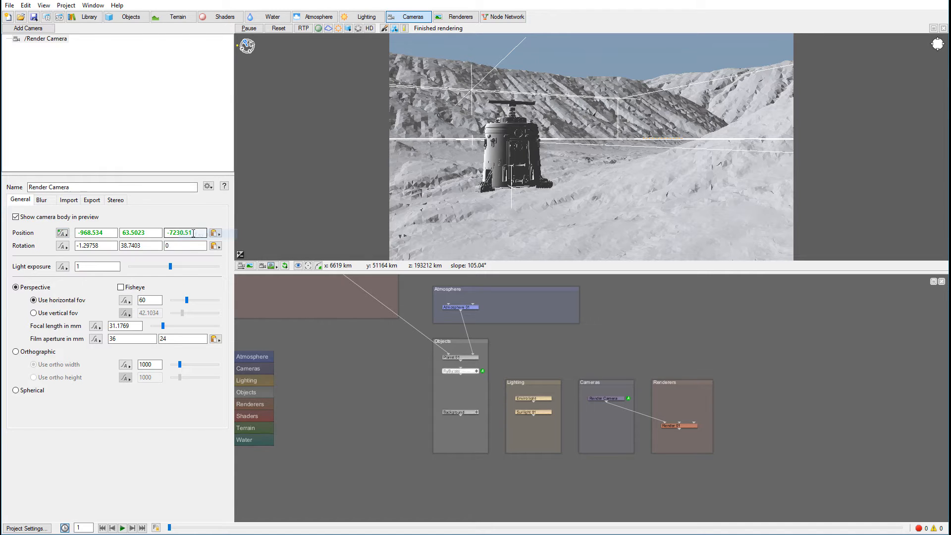
Step: Key all rotation axes of the Render Camera at frame 1, and scrub the first frames to preview the animation
click(63, 246)
mouse_move(114, 247)
click(225, 250)
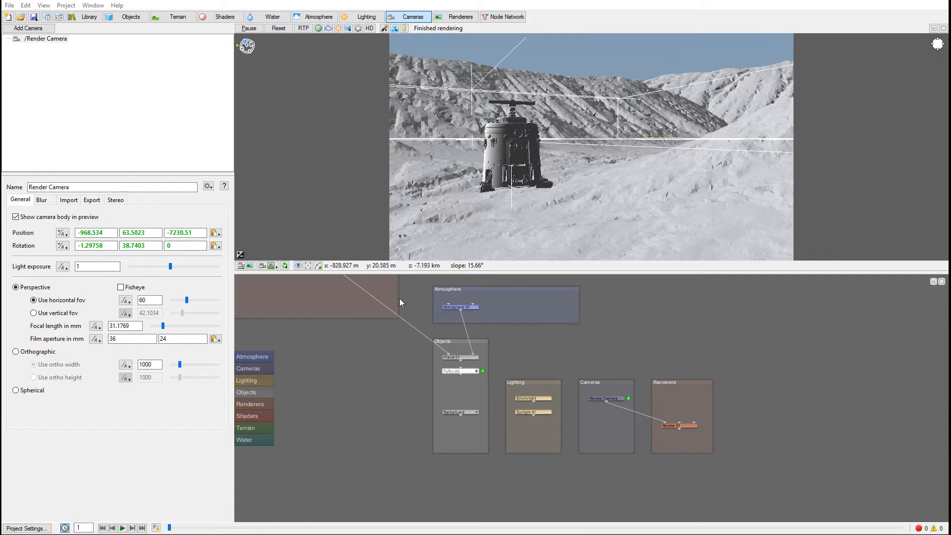
mouse_move(168, 529)
mouse_down()
mouse_move(216, 531)
mouse_move(182, 530)
mouse_up()
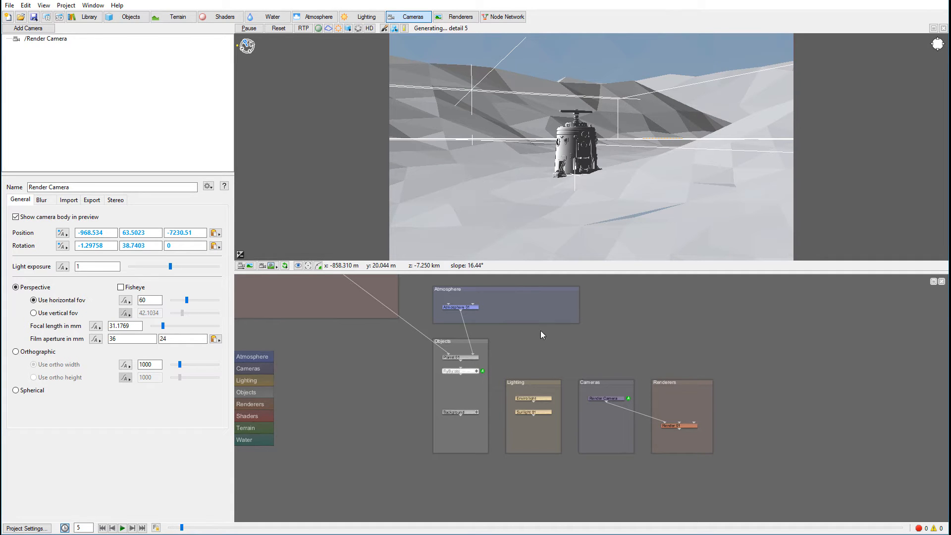
click(102, 528)
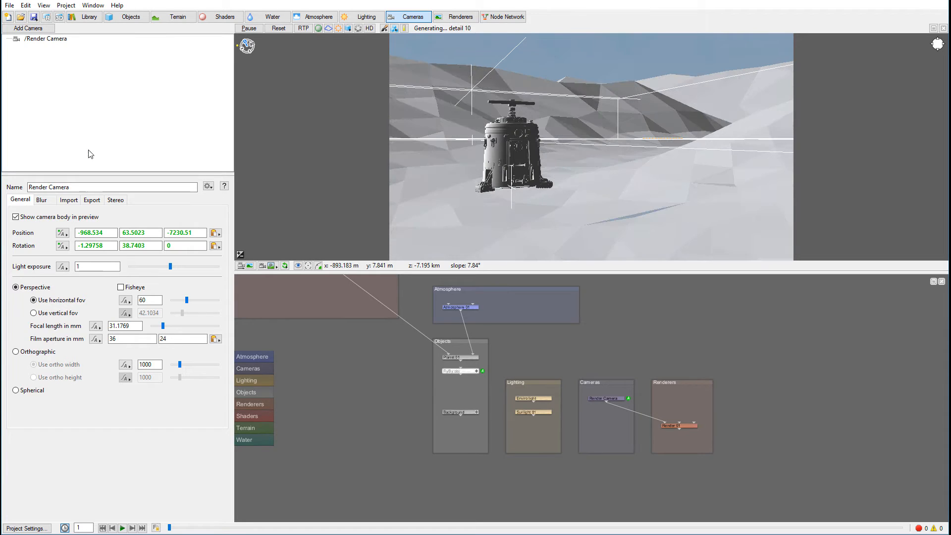
Step: Select FlyBy.obj in the preview at frame 1 so that it can be moved with its transform handles
click(128, 17)
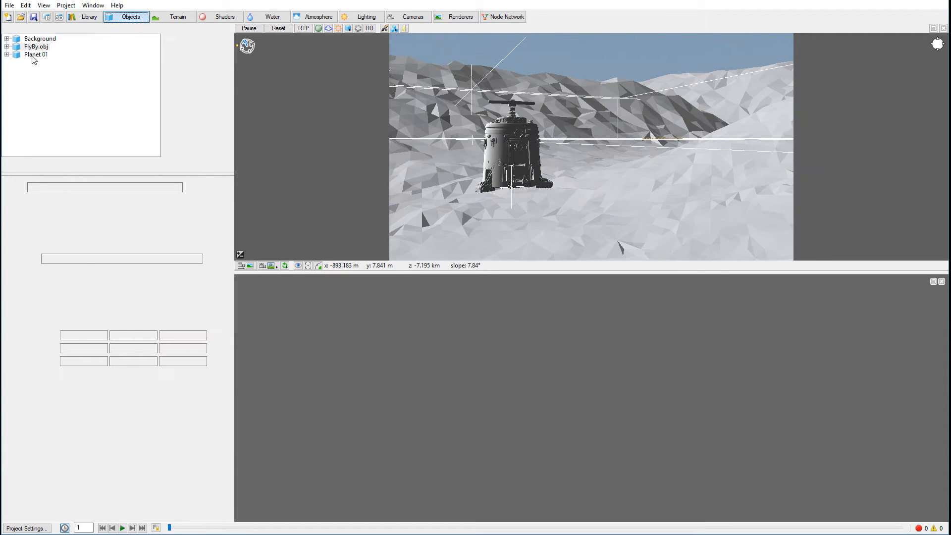
click(35, 48)
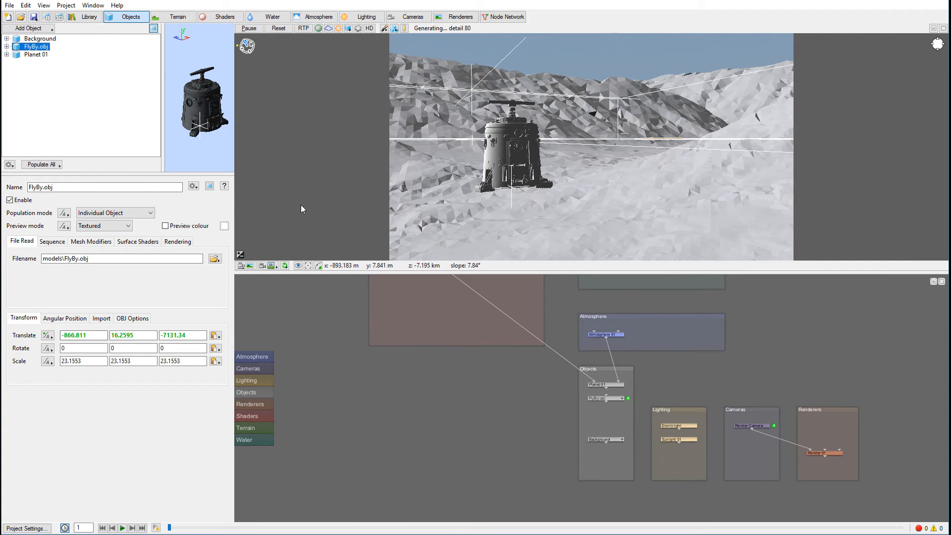
right_click(512, 135)
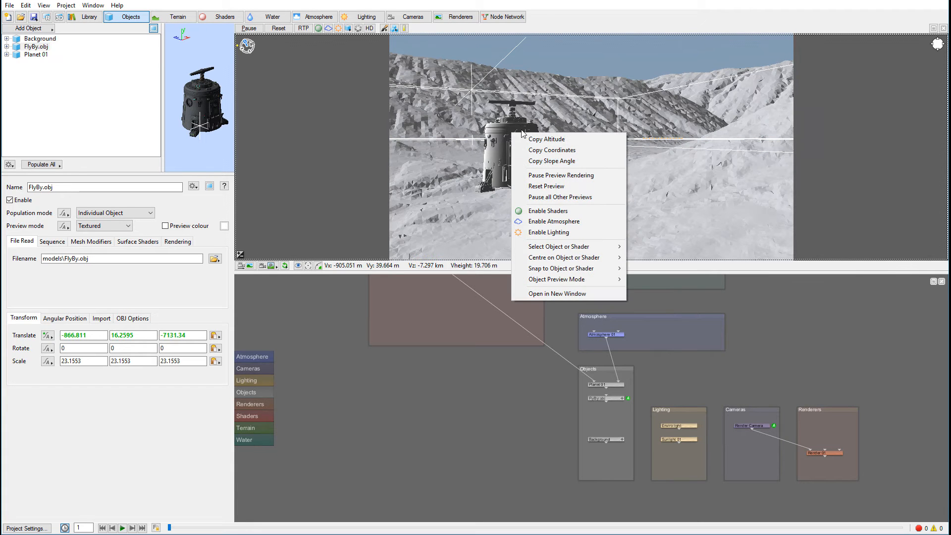
mouse_move(575, 247)
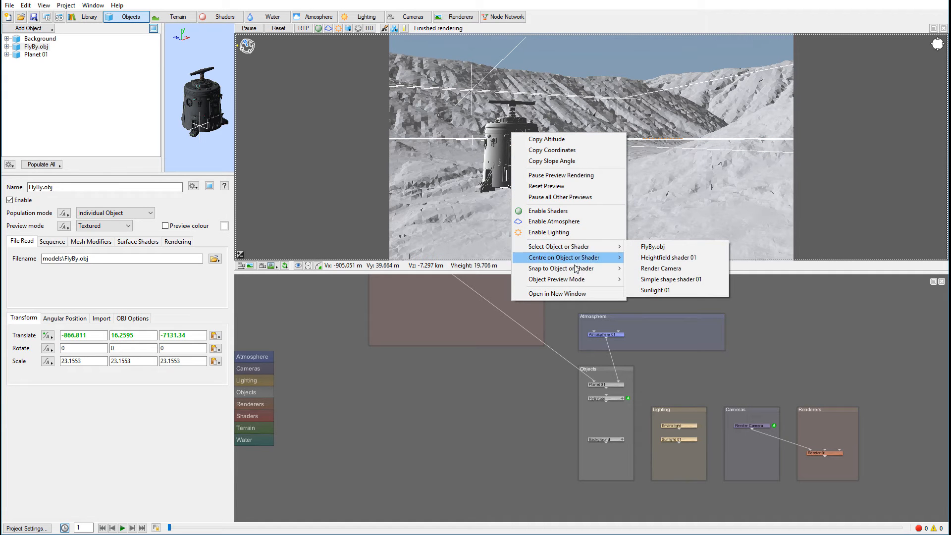
click(691, 248)
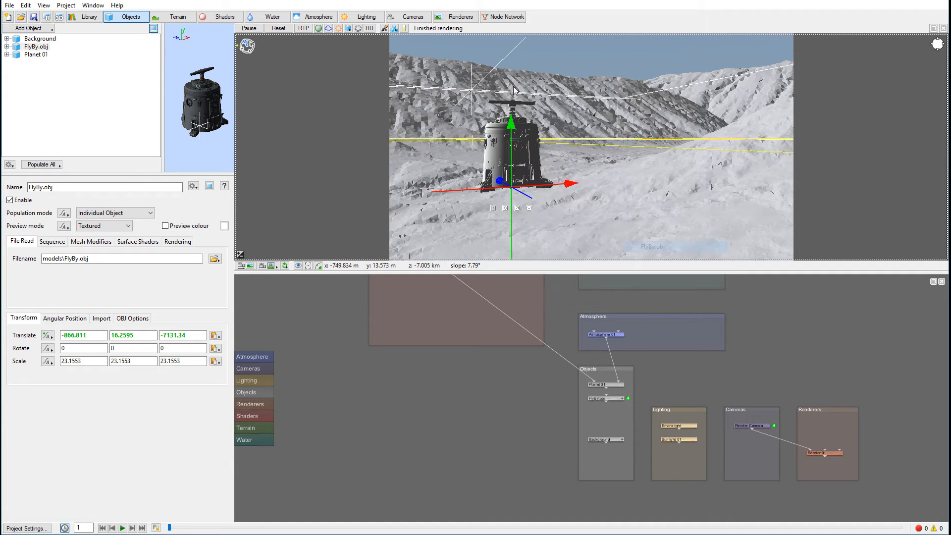
Step: Try to raise FlyBy.obj to a Y translation of about 40 at frame 1 without setting an animation key
drag(512, 125, 506, 77)
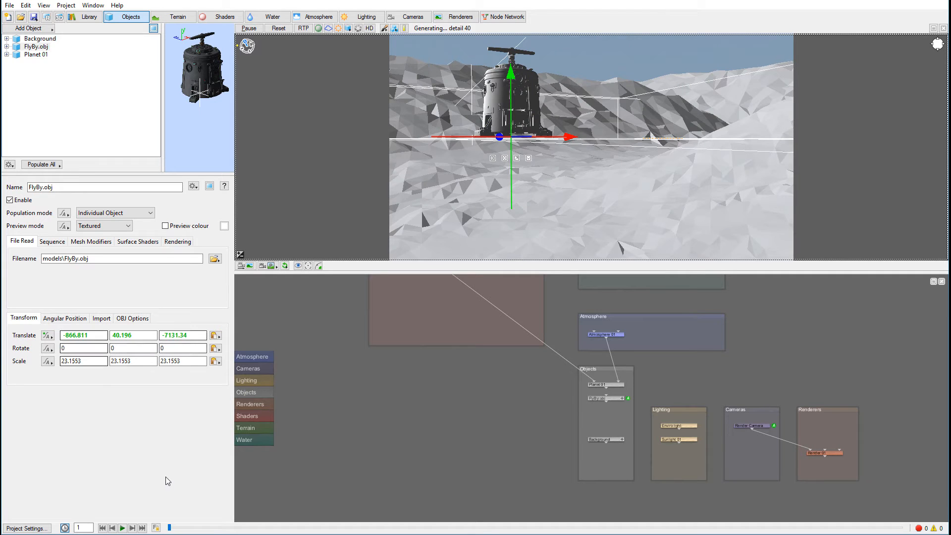
key(ctrl+z)
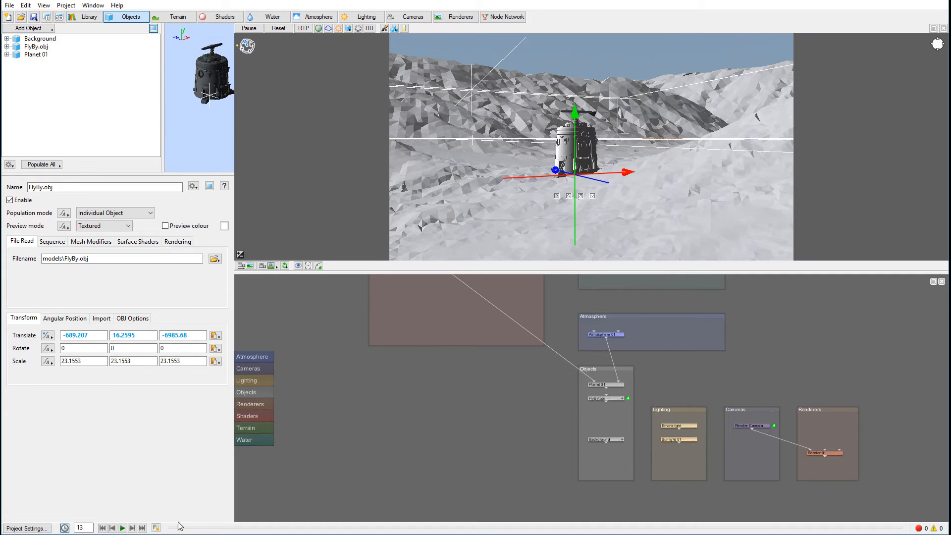
drag(170, 527, 115, 524)
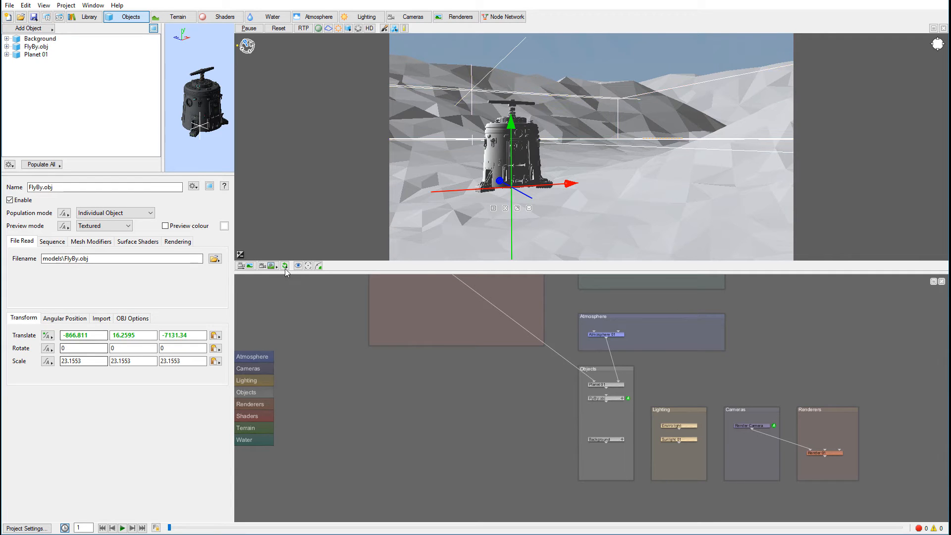
Step: Raise FlyBy.obj to a Y translation of about 39.47 and key all its translate axes at frame 1
drag(514, 133, 510, 78)
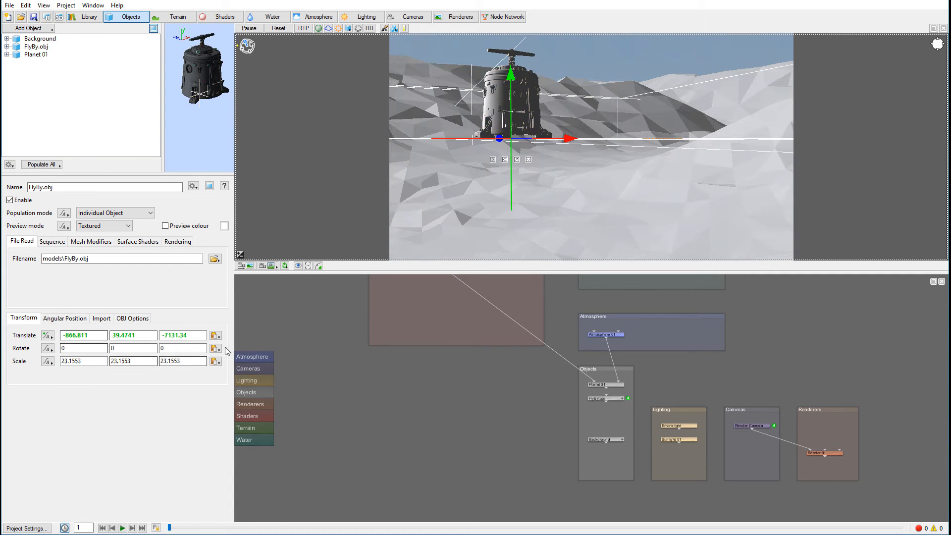
click(48, 336)
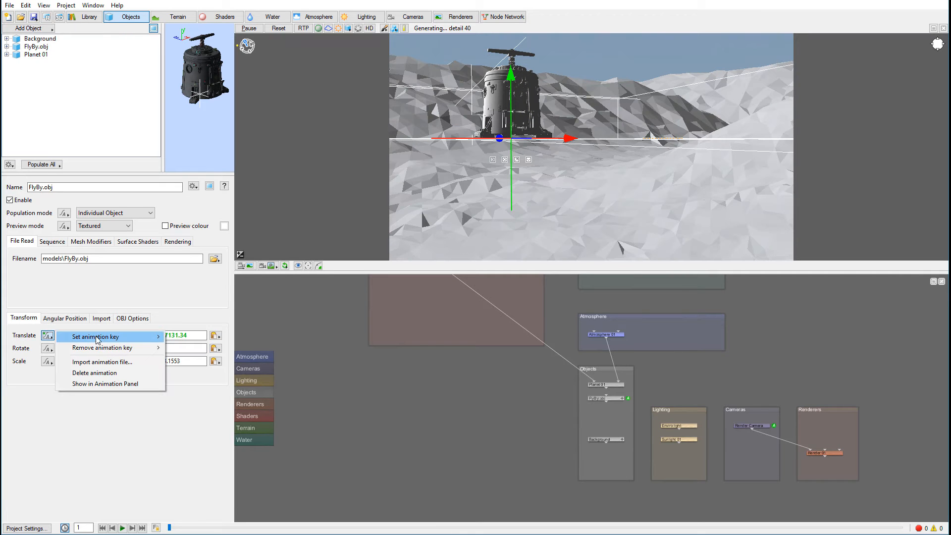
mouse_move(124, 336)
click(187, 337)
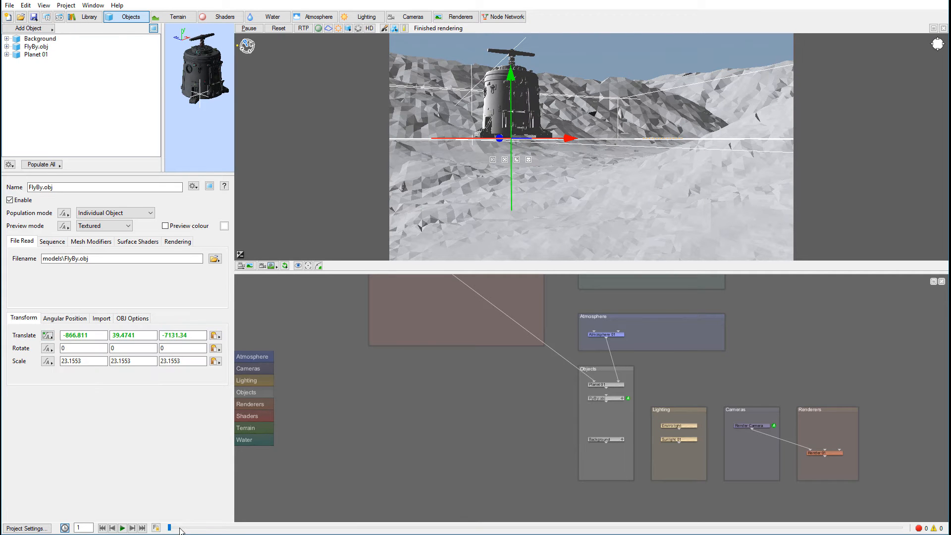
drag(170, 528, 149, 516)
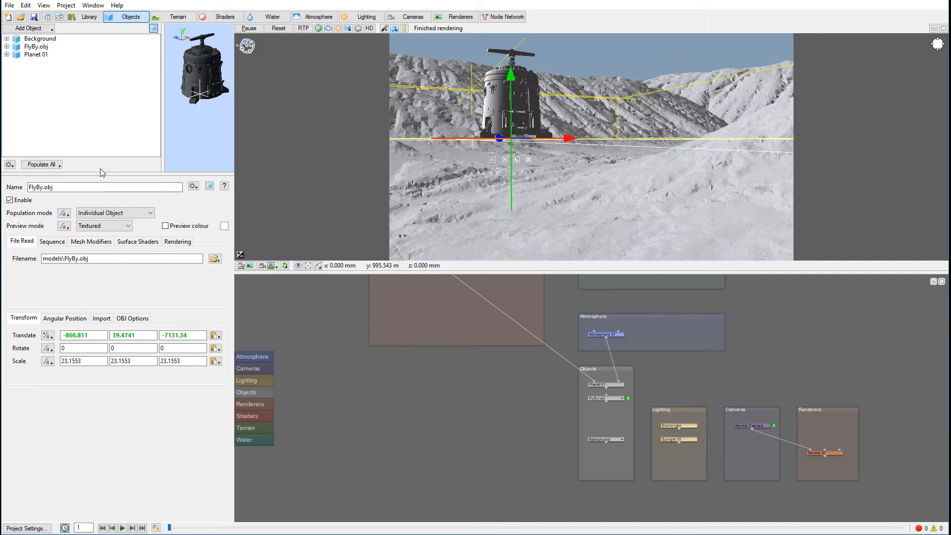
click(47, 335)
mouse_move(144, 337)
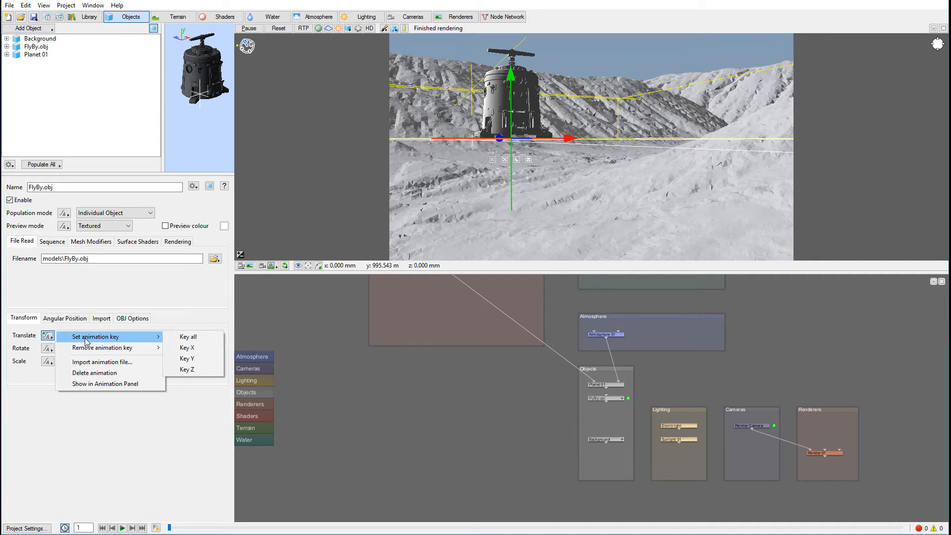
click(178, 442)
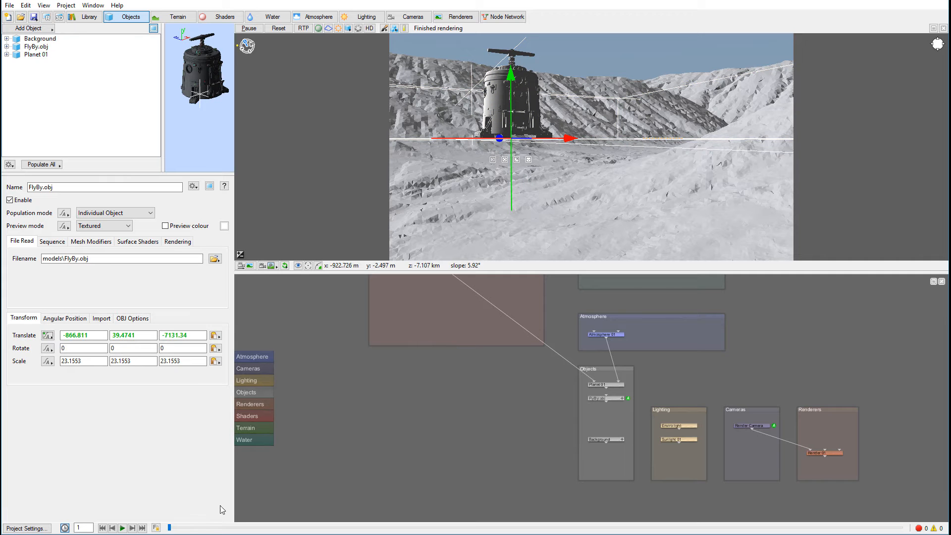
Step: Advance the timeline to frame 18 and compose a closer, lower view of the FlyBy object for the Render Camera
drag(169, 530, 197, 532)
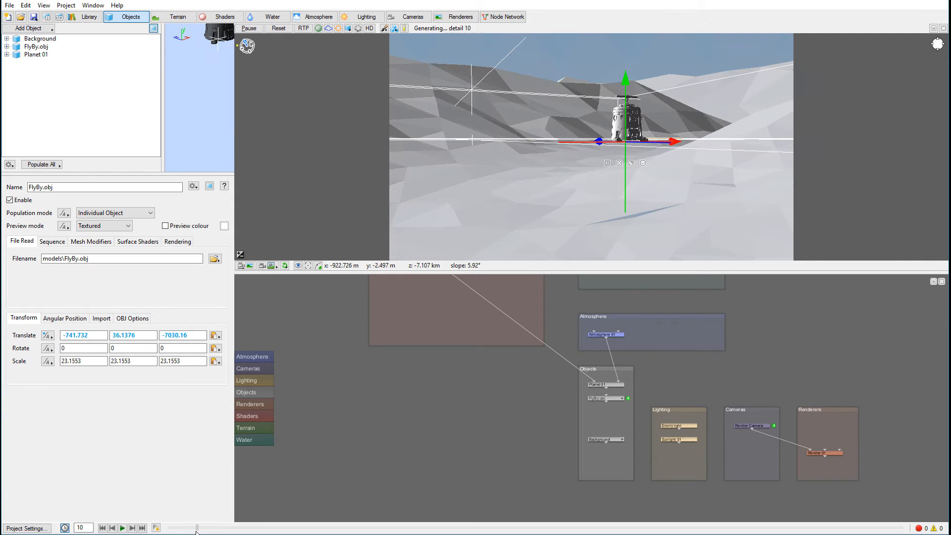
click(409, 16)
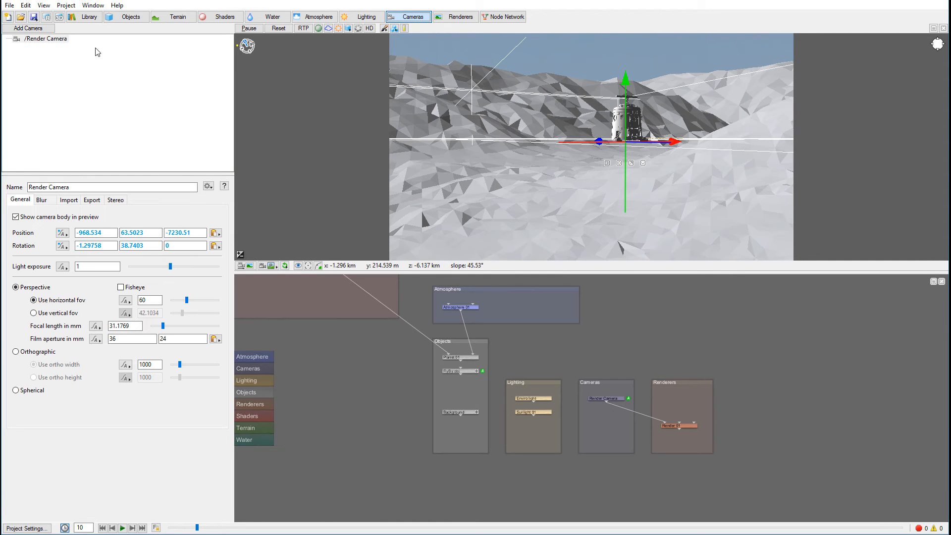
drag(196, 529, 224, 529)
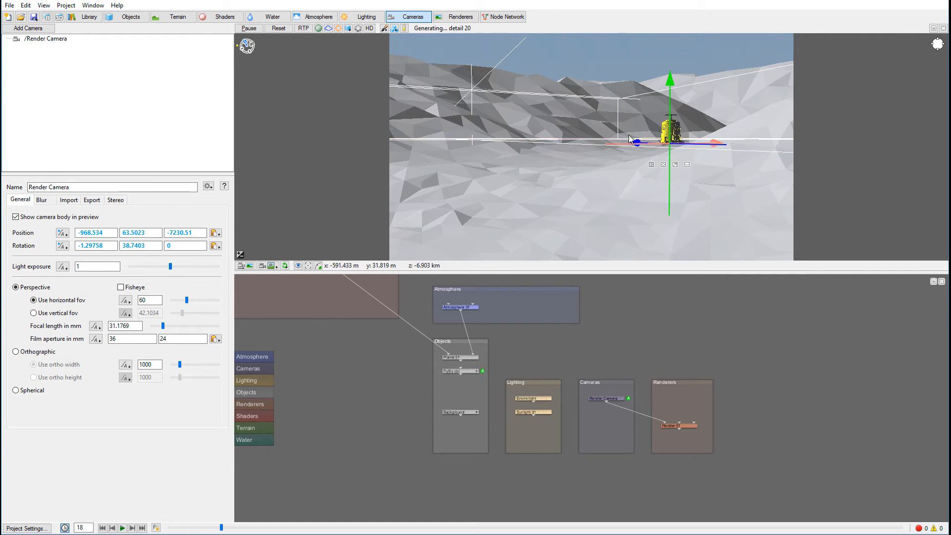
drag(531, 147, 715, 168)
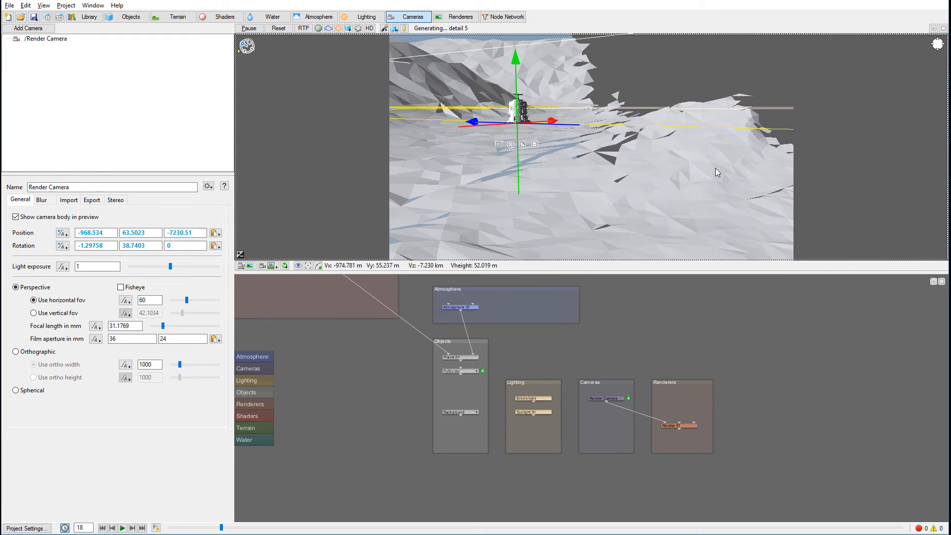
drag(666, 187, 535, 150)
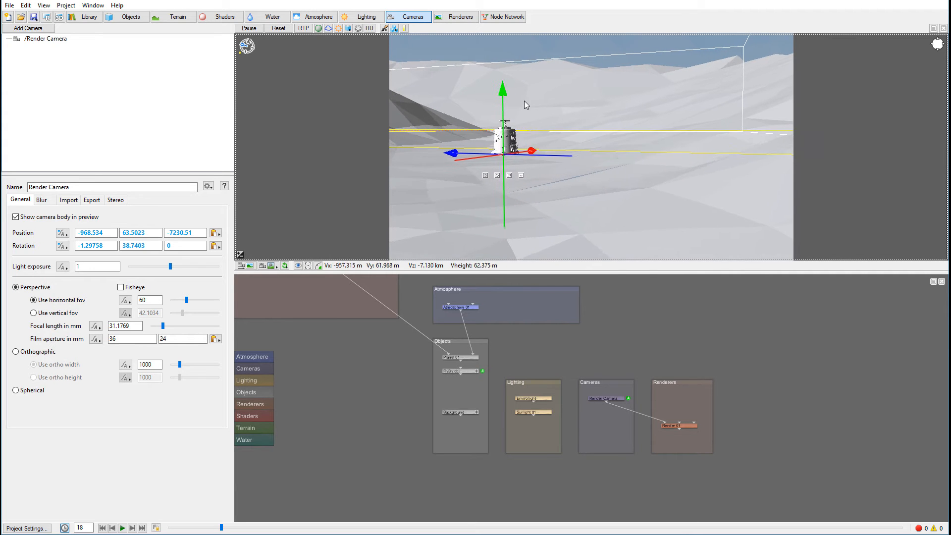
scroll(528, 106, up, 5)
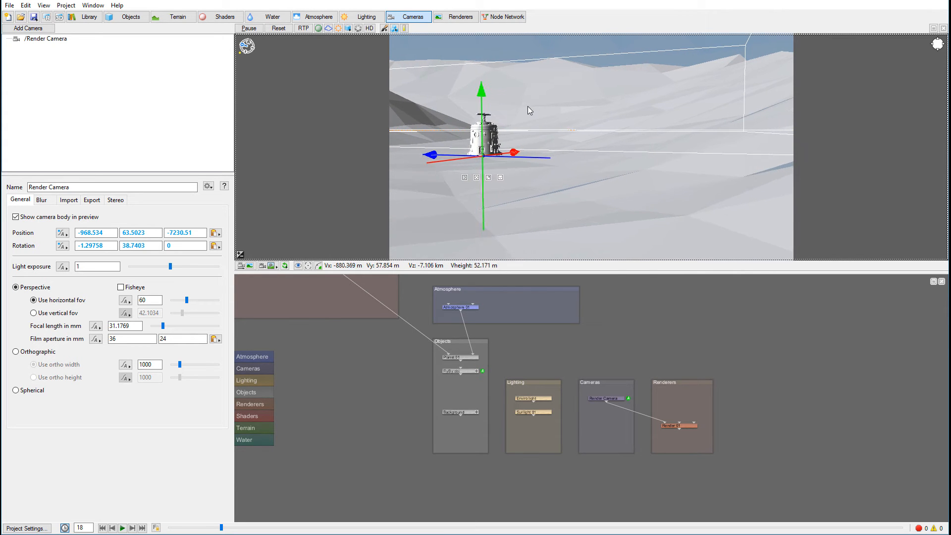
middle_drag(535, 157, 546, 125)
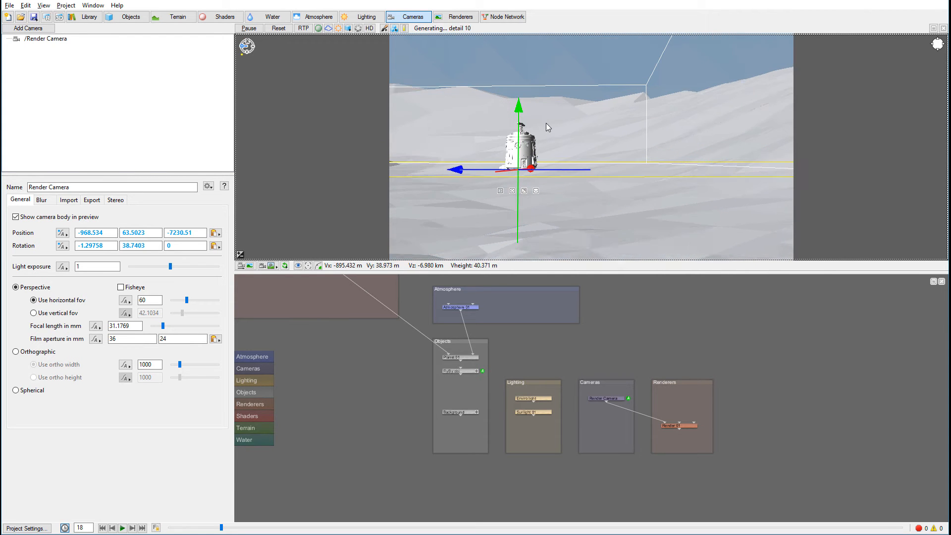
Step: Key all position and rotation axes of the Render Camera at frame 18, and scrub back to frame 1 to review the motion
click(61, 233)
mouse_move(164, 234)
click(199, 233)
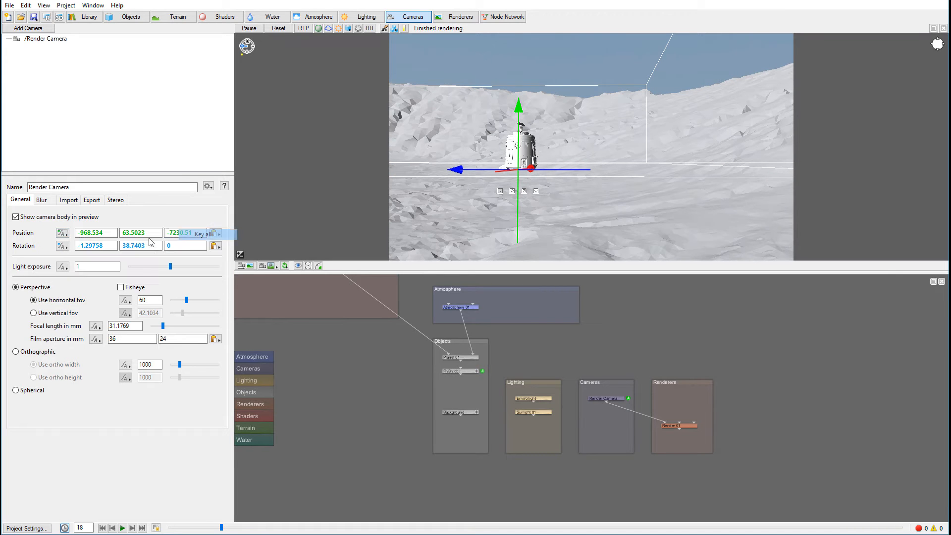
click(62, 245)
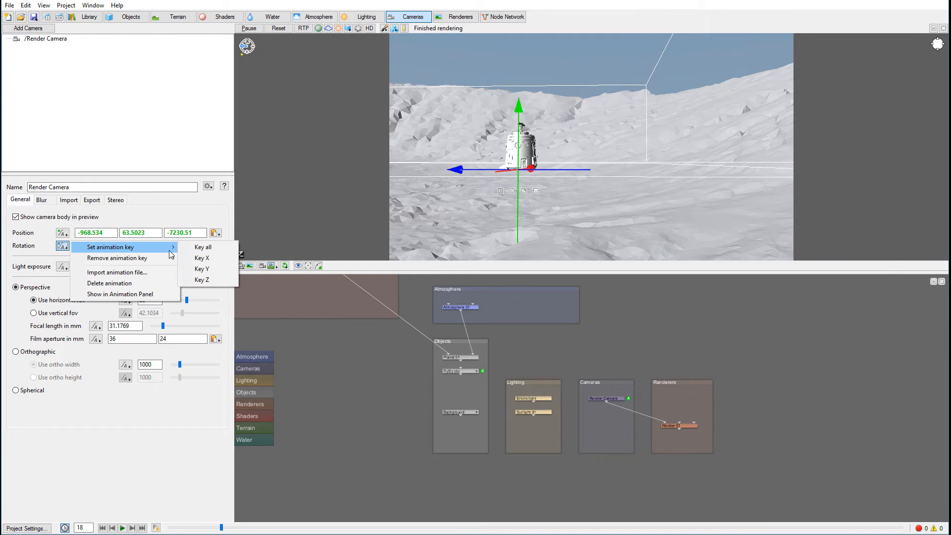
click(180, 248)
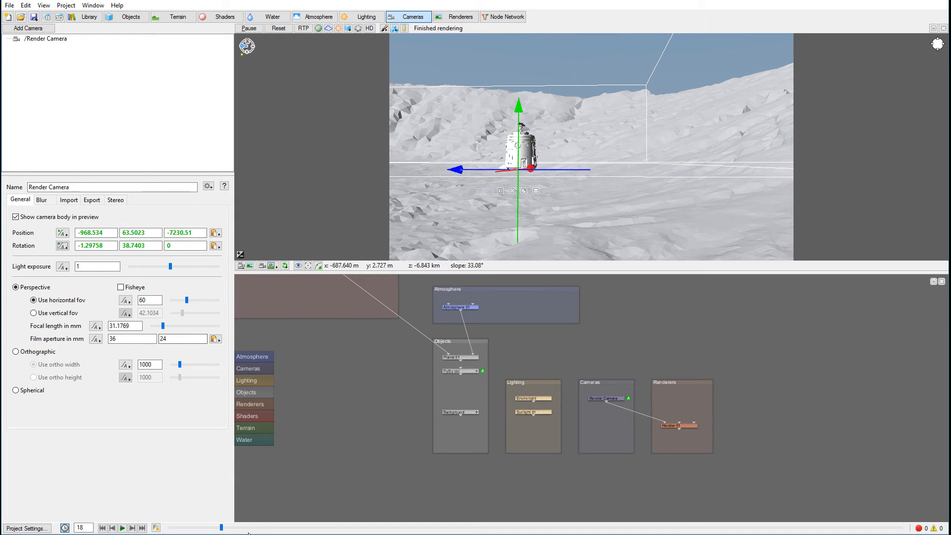
drag(222, 529, 165, 529)
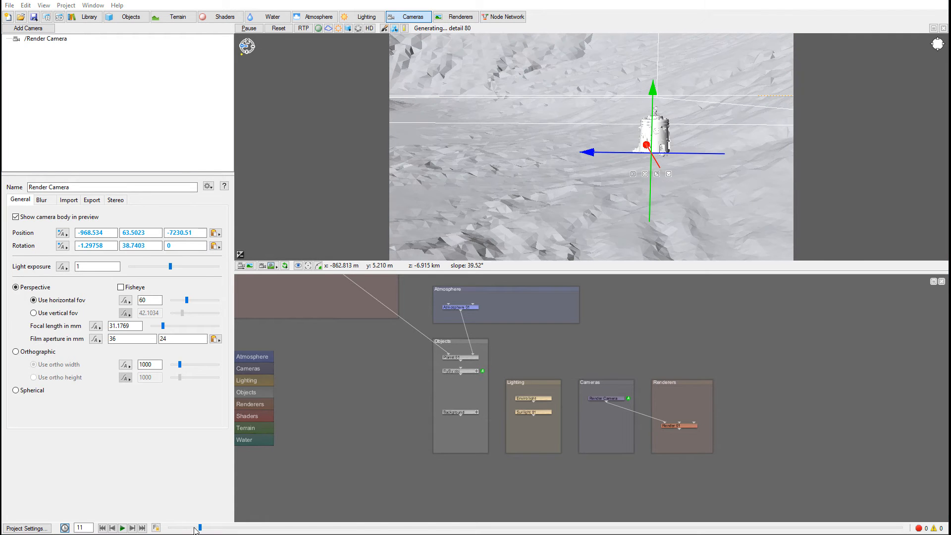
drag(200, 529, 165, 529)
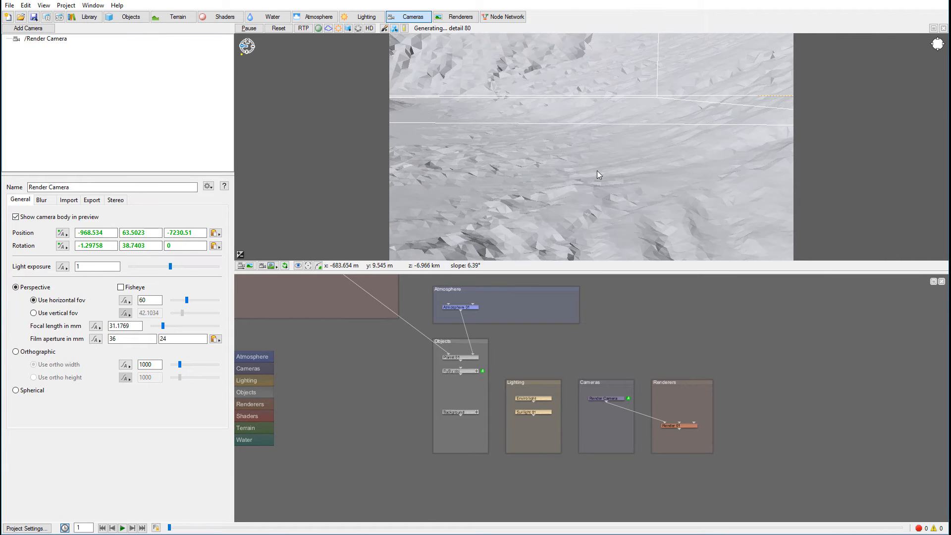
Step: Examine the FlyBy object's motion relative to the camera body between frames 1 and 41, and return the preview to the Render Camera view
alt+drag(663, 165, 554, 189)
scroll(553, 188, down, 8)
scroll(554, 188, down, 4)
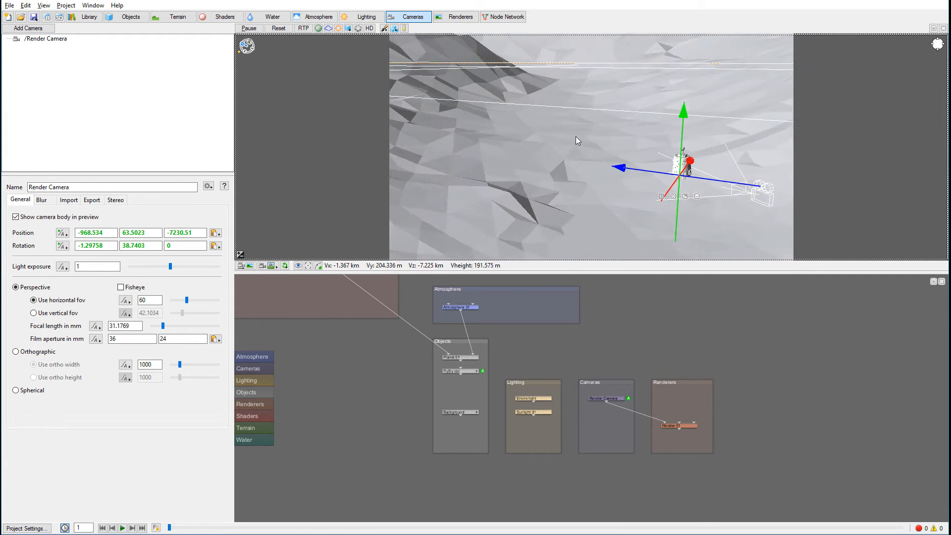
alt+middle_drag(679, 127, 557, 45)
alt+drag(583, 119, 724, 192)
drag(170, 528, 292, 527)
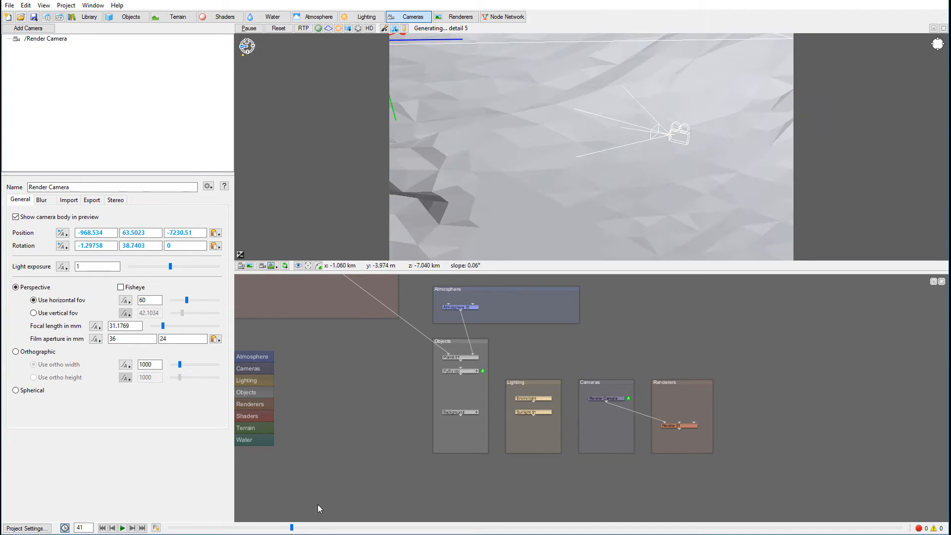
drag(292, 528, 169, 528)
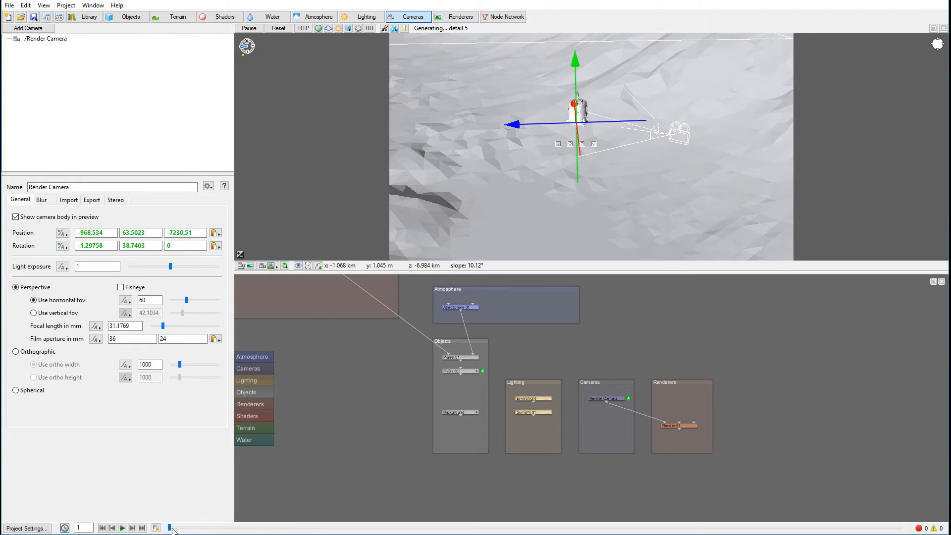
click(275, 267)
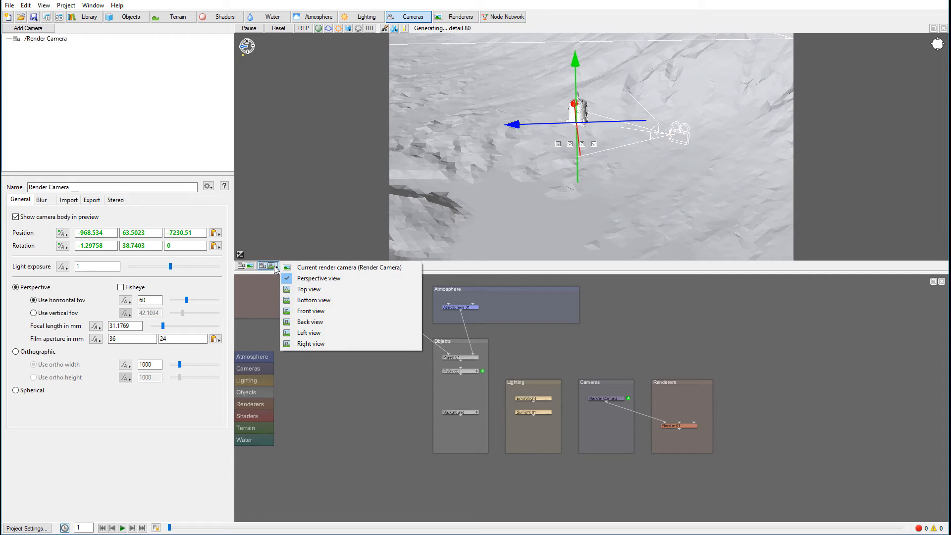
click(342, 268)
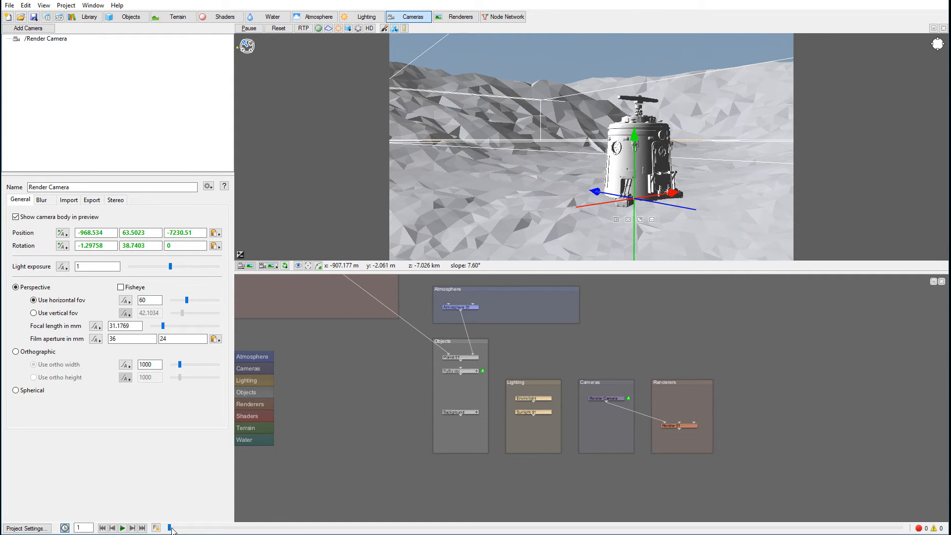
Step: At frame 18, compose a closer side view of the FlyBy object and copy it to the Render Camera, positioned about -781, 49, -6885
drag(170, 528, 221, 529)
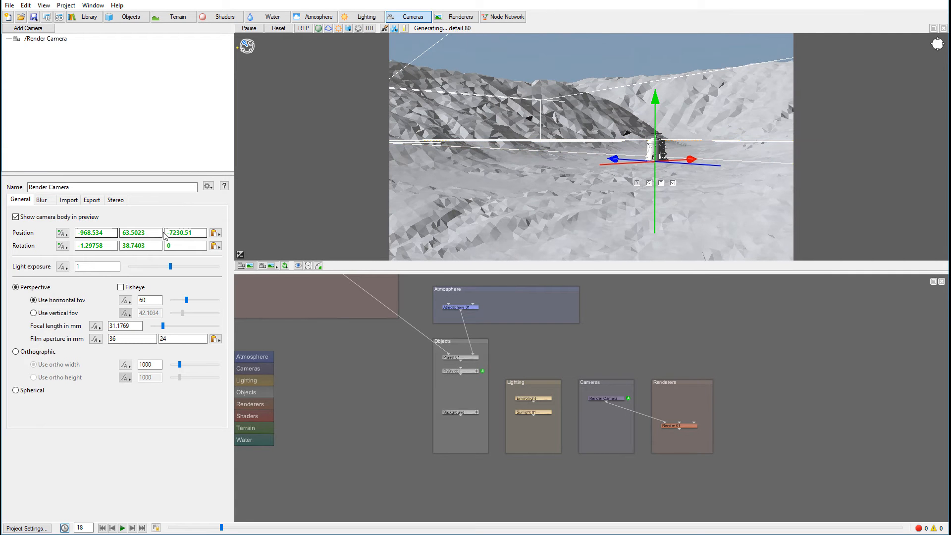
alt+drag(485, 162, 661, 199)
alt+middle_drag(661, 199, 811, 198)
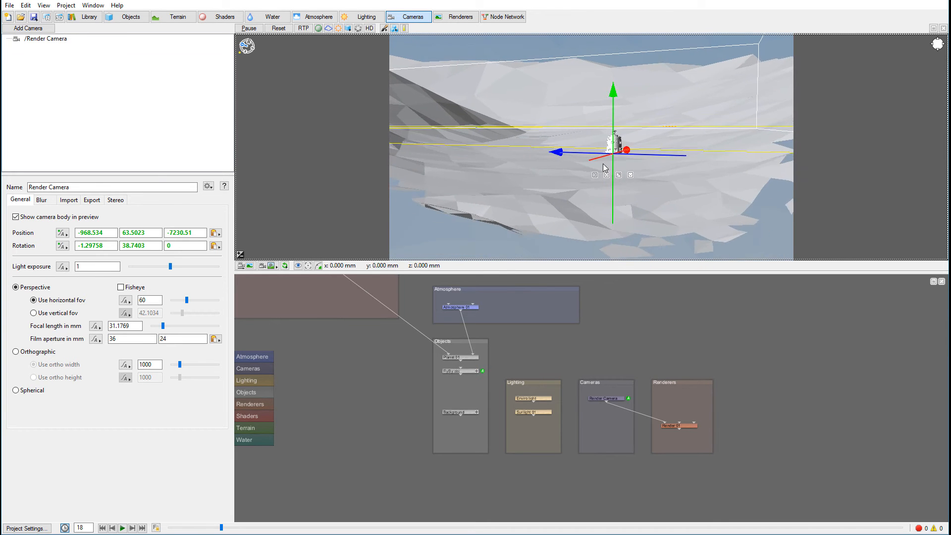
scroll(606, 158, up, 2)
scroll(606, 164, up, 3)
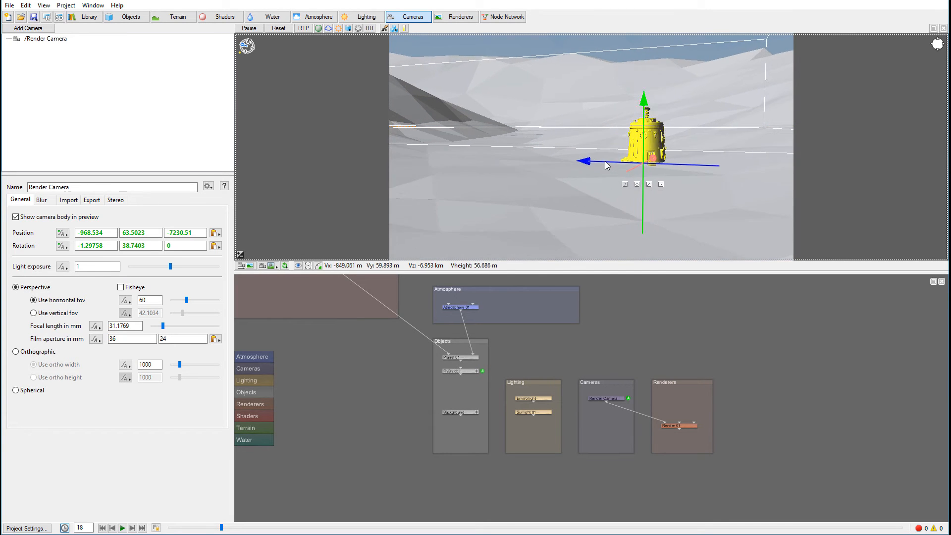
middle_drag(607, 180, 576, 169)
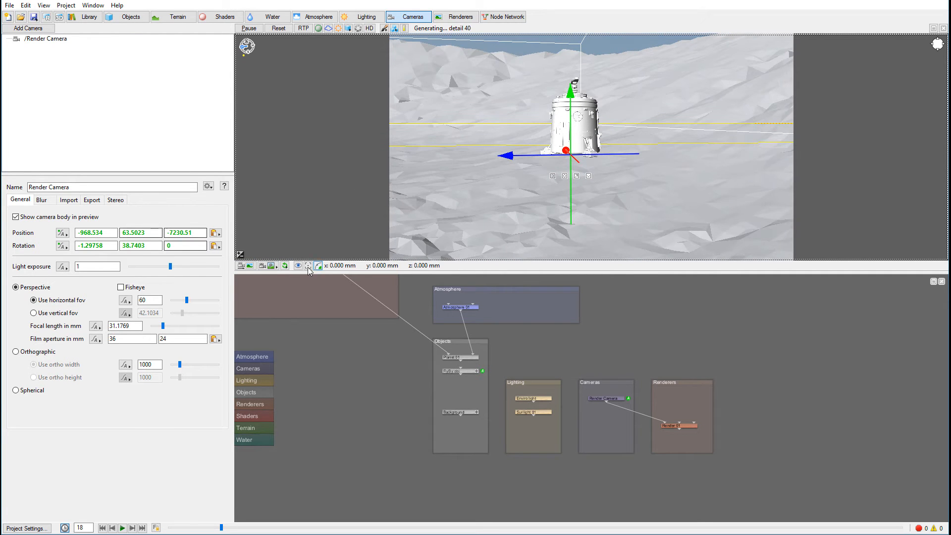
click(245, 267)
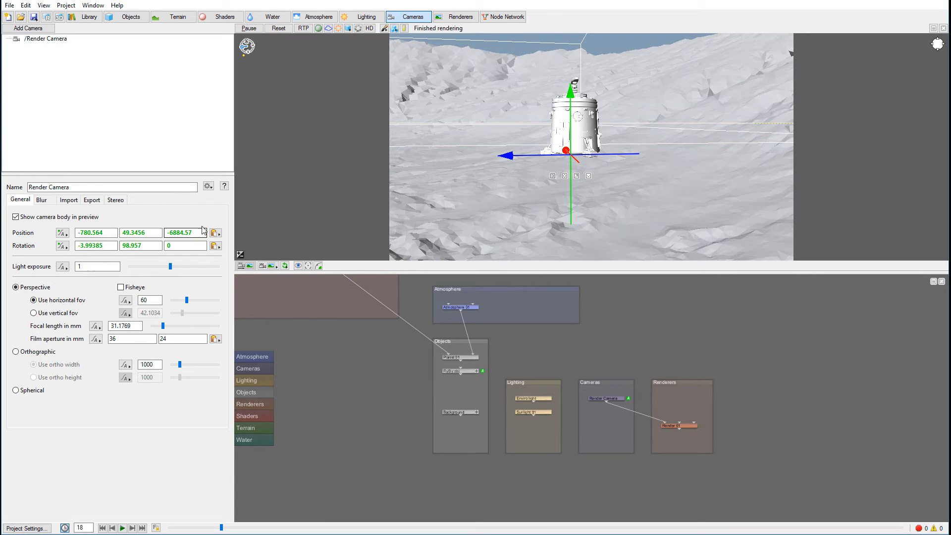
Step: Set animation keys on all position and rotation axes of the Render Camera at frame 18
click(59, 237)
mouse_move(124, 234)
click(200, 234)
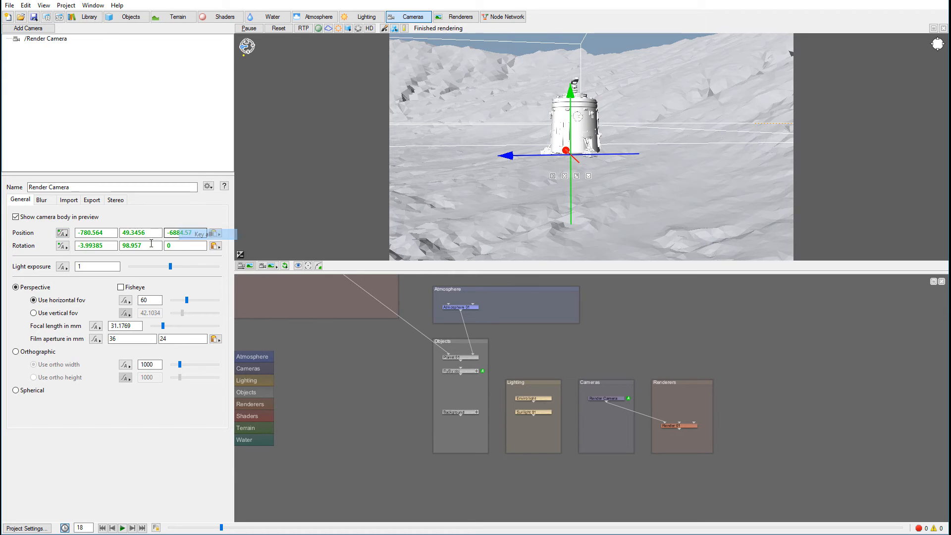
click(62, 246)
click(200, 247)
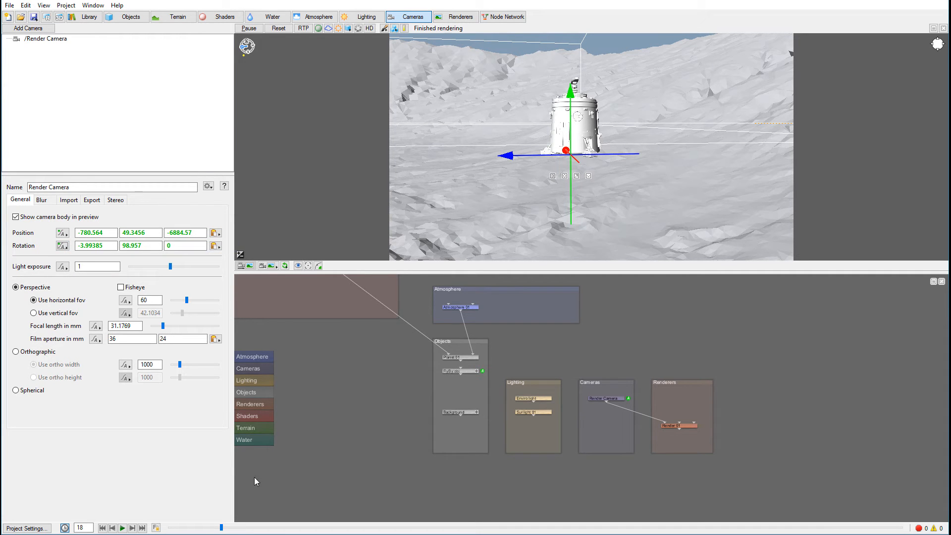
Step: At frame 49, frame the FlyBy object from slightly above and copy the view to the Render Camera, positioned about -76, 89, -6391
drag(221, 528, 252, 533)
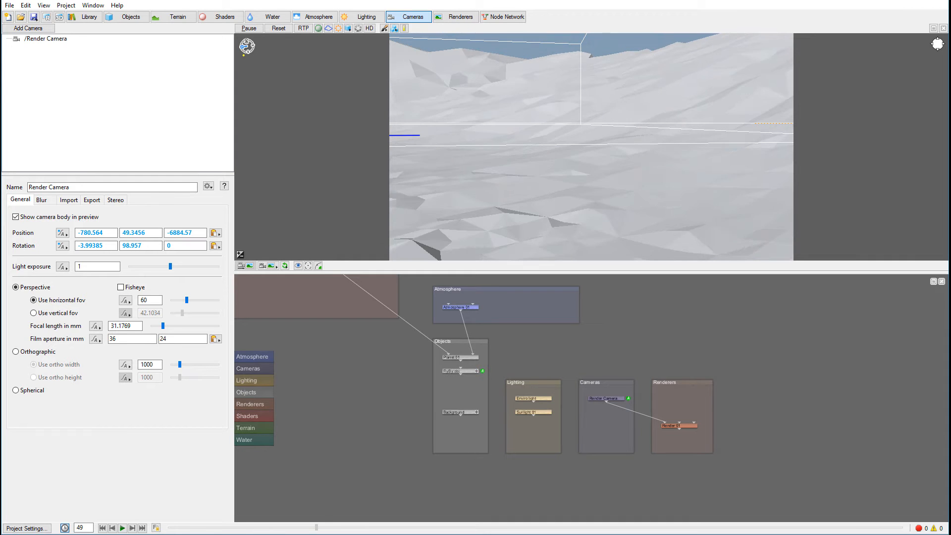
drag(551, 106, 527, 117)
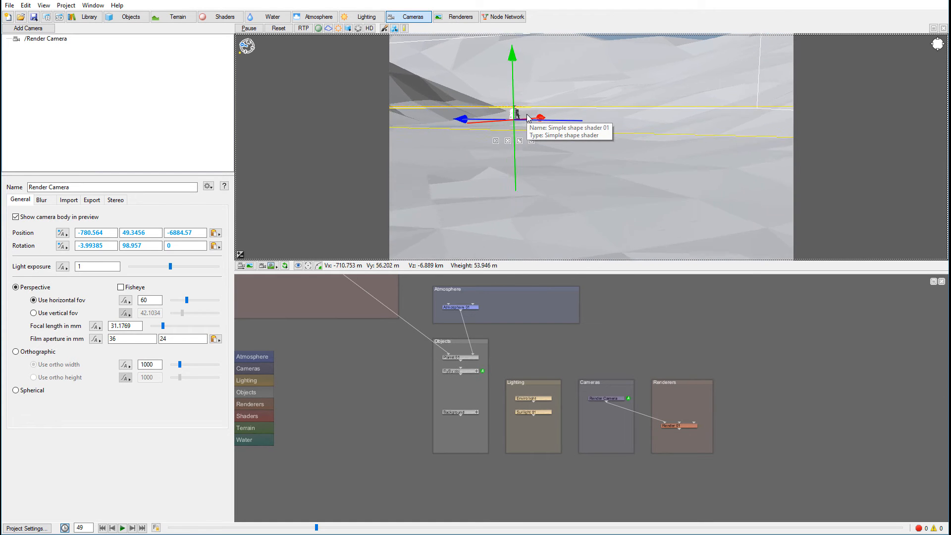
drag(531, 85, 637, 166)
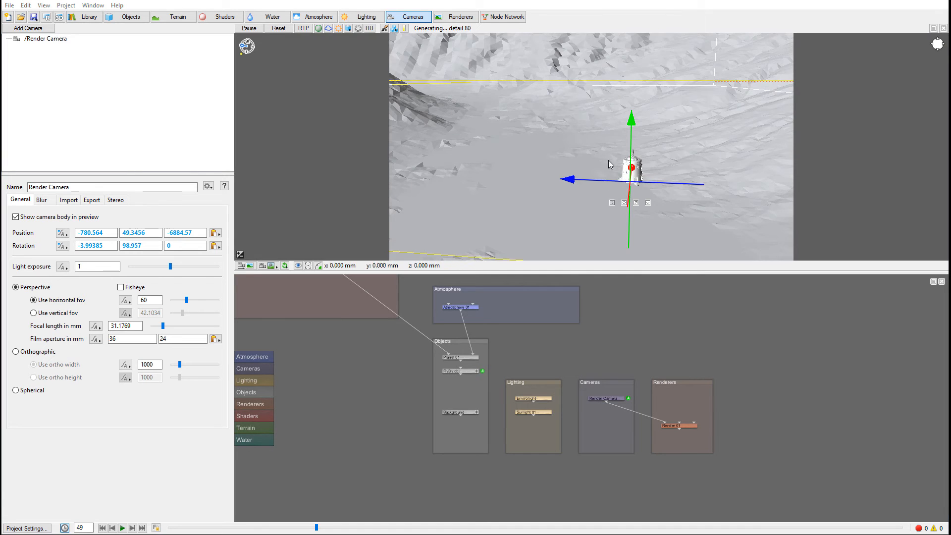
drag(698, 160, 625, 130)
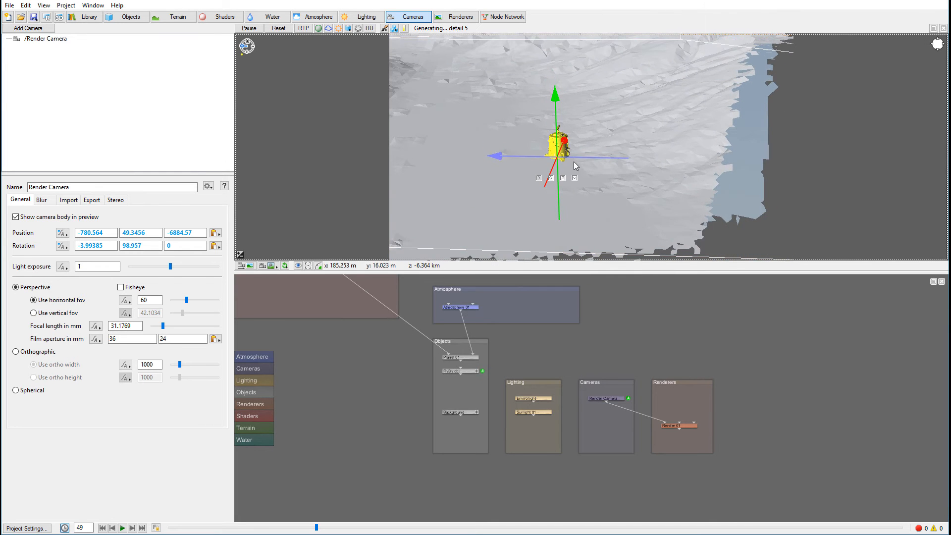
scroll(574, 160, up, 3)
drag(586, 115, 628, 112)
alt+middle_drag(628, 112, 641, 109)
alt+drag(641, 108, 623, 94)
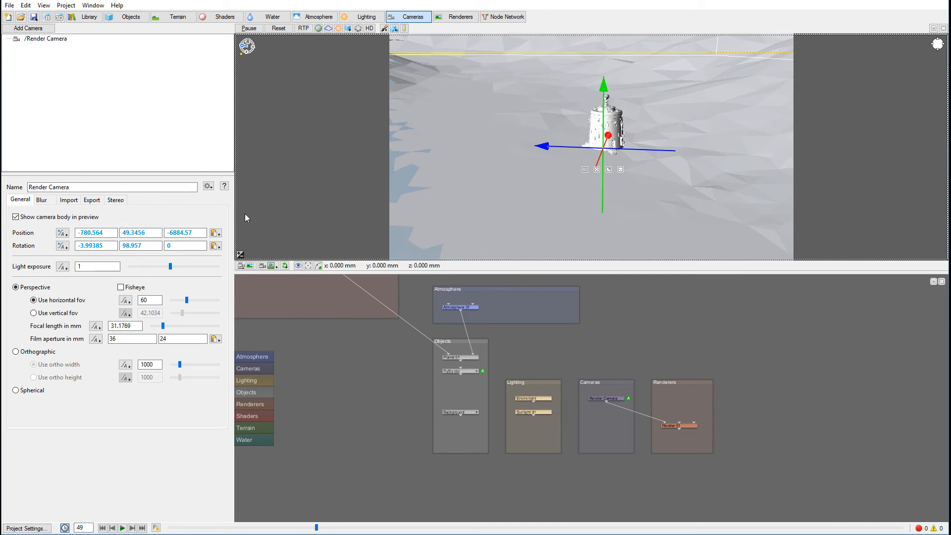
click(241, 265)
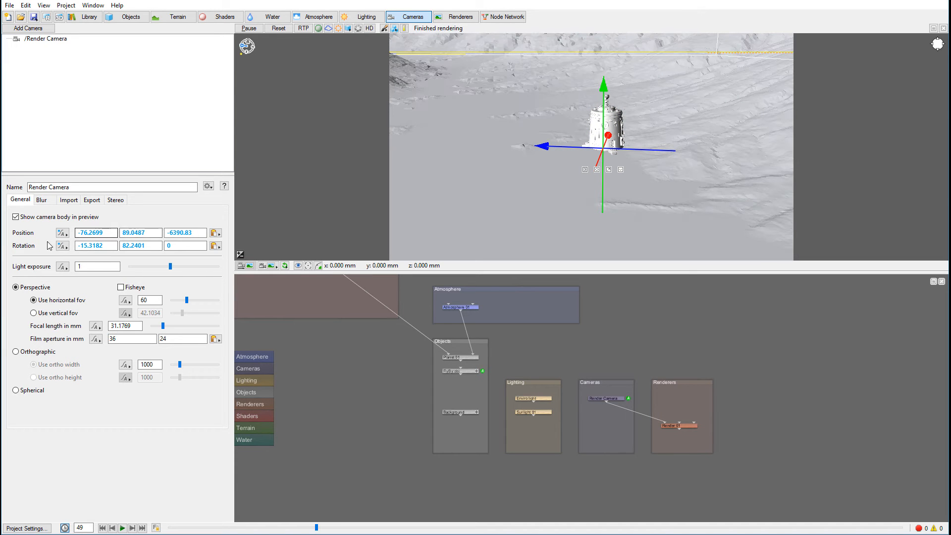
Step: Set animation keys on all position and rotation axes of the Render Camera at frame 49
click(62, 232)
mouse_move(160, 236)
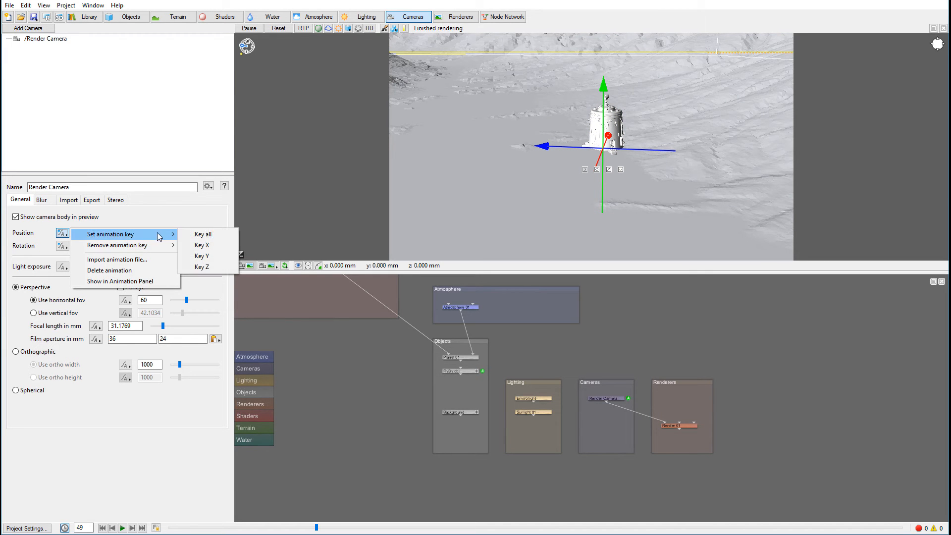
click(208, 237)
click(62, 246)
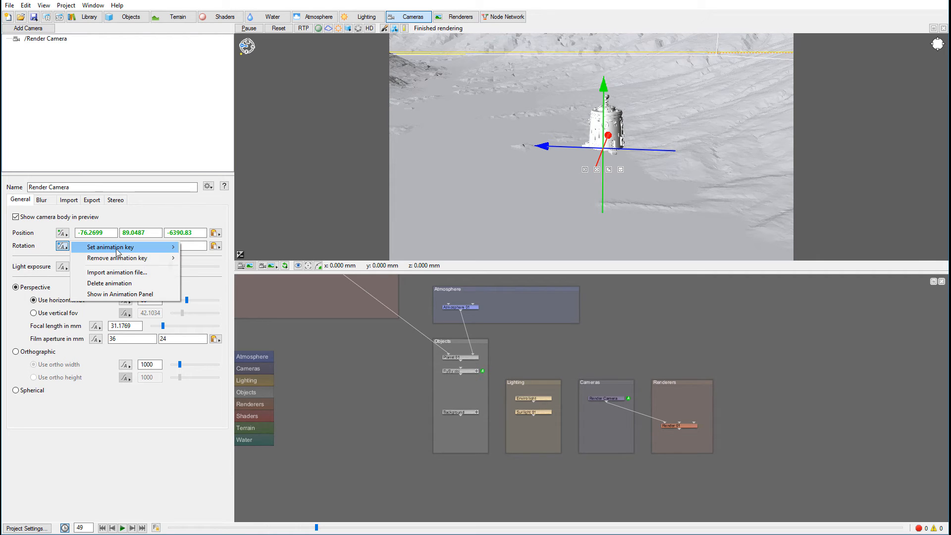
click(214, 247)
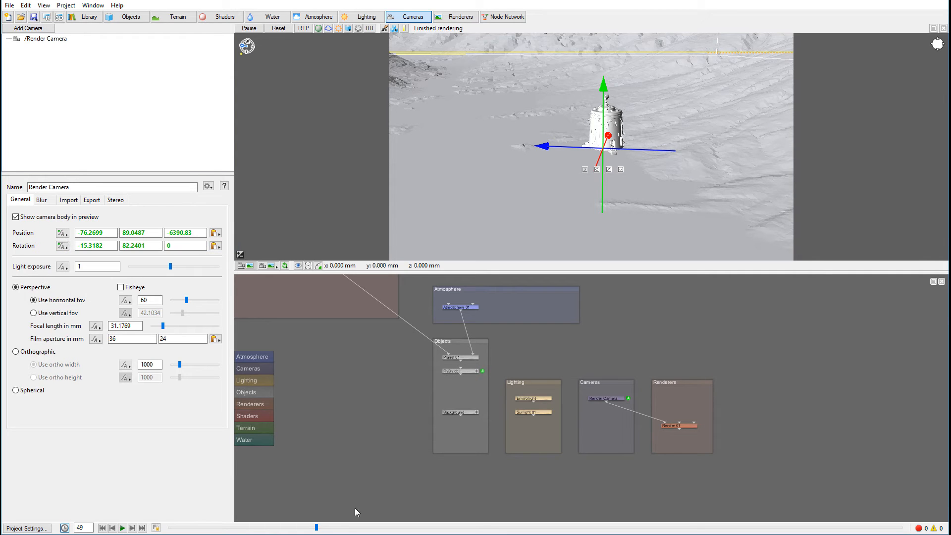
Step: At frame 79, compose a distant high view of the FlyBy object and copy it to the Render Camera, positioned about 151, 664, -6459
drag(317, 528, 409, 513)
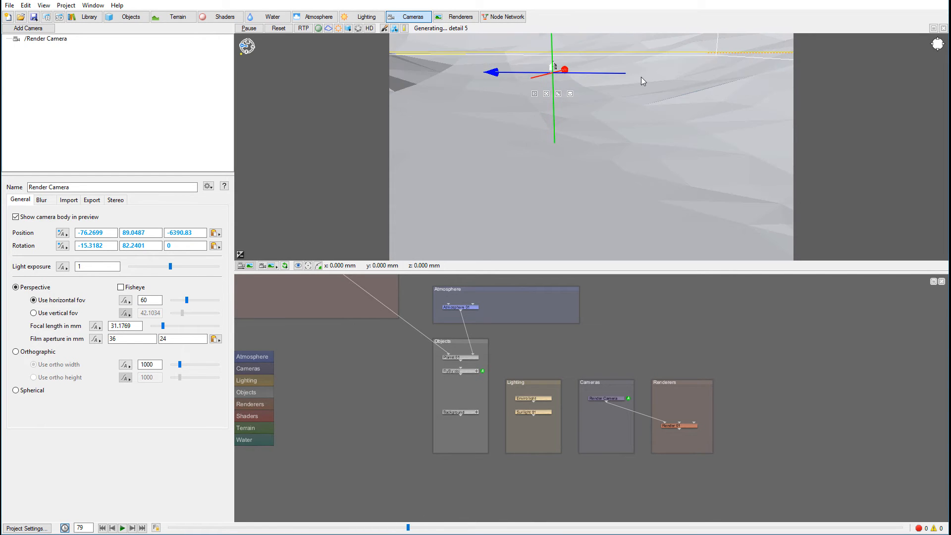
alt+drag(584, 86, 617, 120)
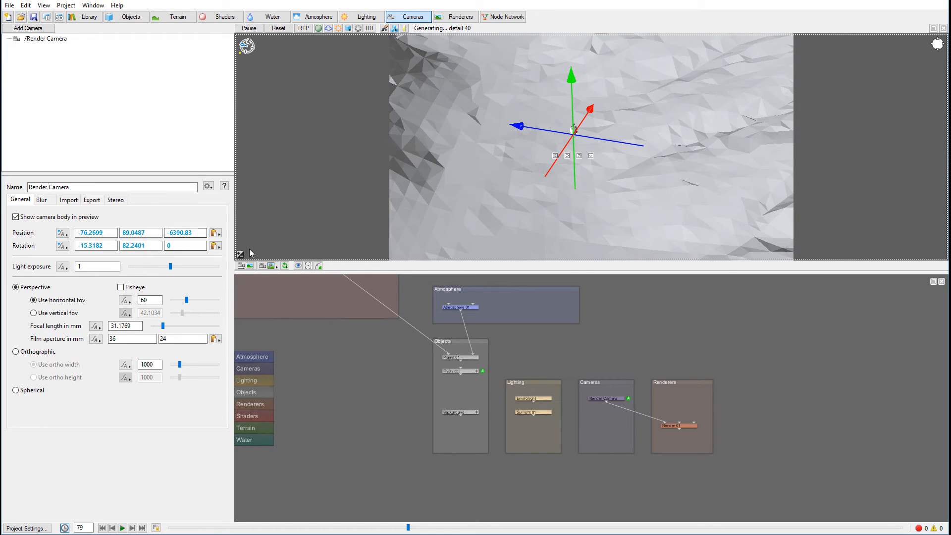
click(247, 266)
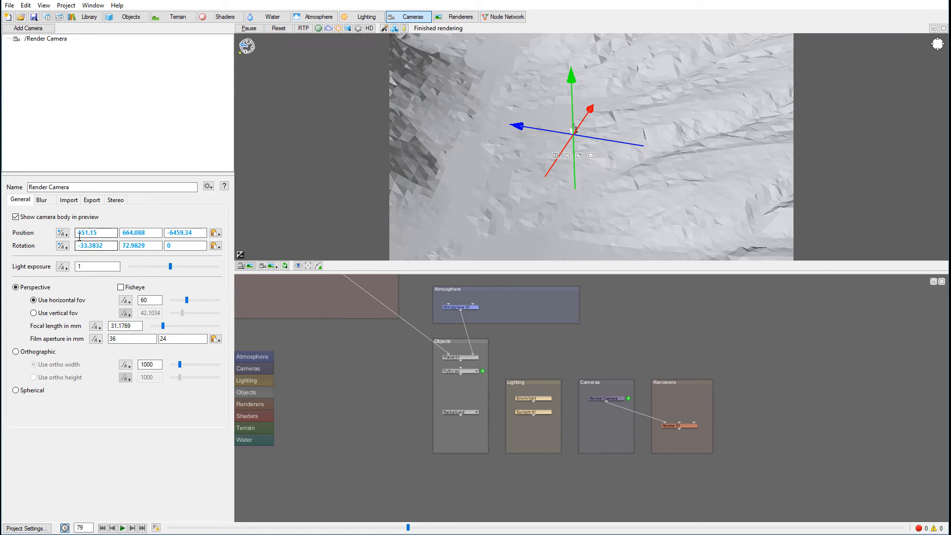
Step: Set animation keys on all position and rotation axes of the Render Camera at frame 79
click(66, 234)
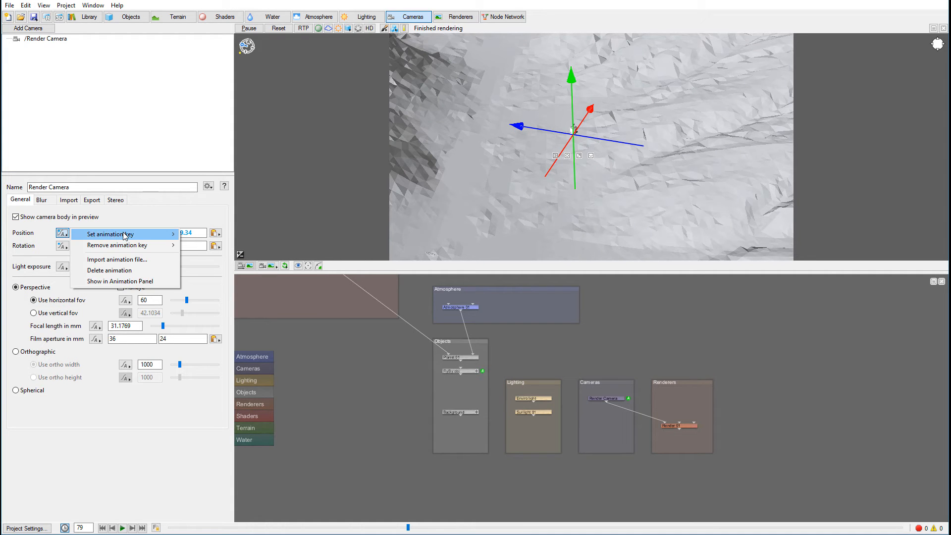
mouse_move(124, 235)
click(212, 235)
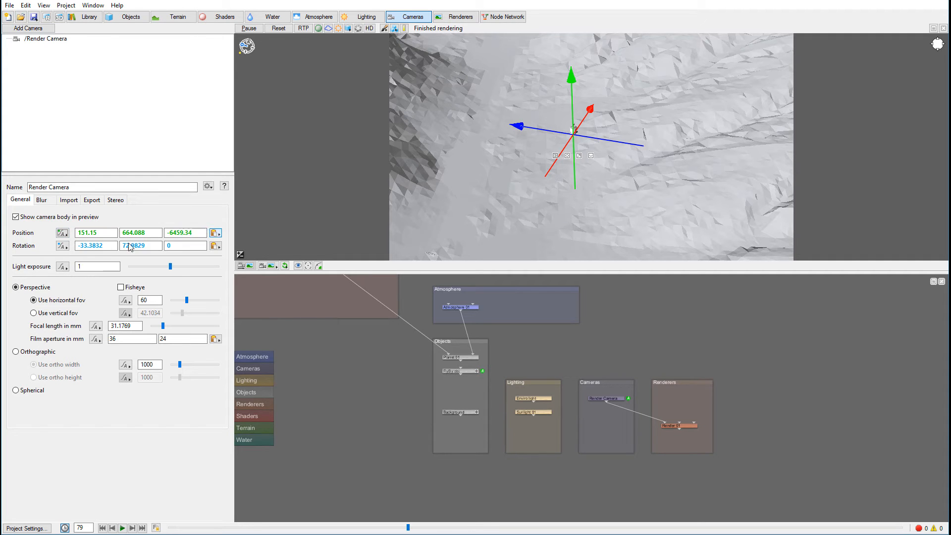
click(61, 247)
mouse_move(128, 246)
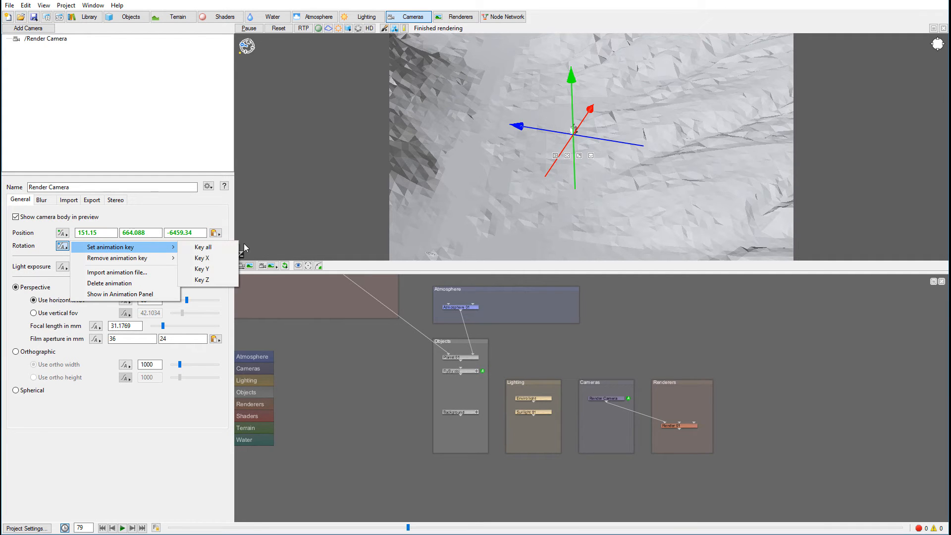
click(215, 247)
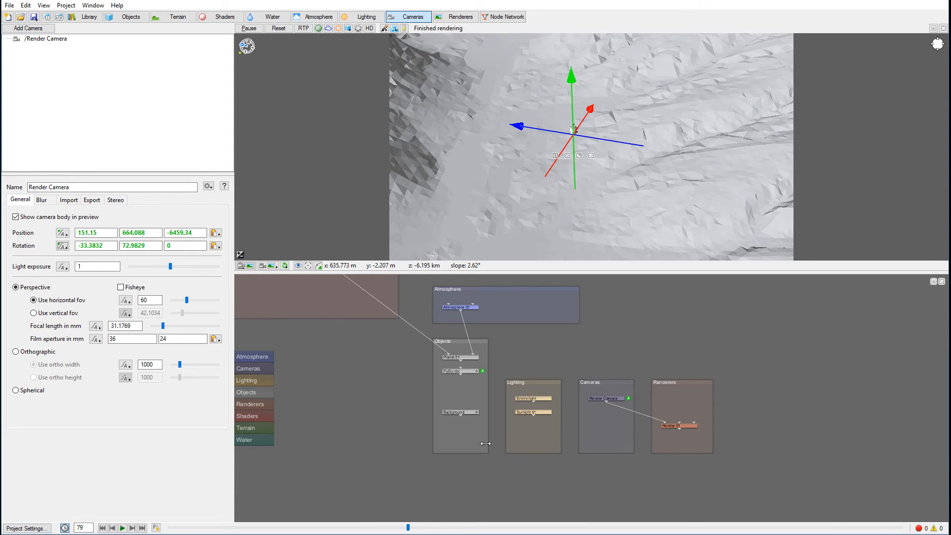
Step: At frame 138, compose a high wide view centred near the FlyBy object for the Render Camera, positioned about 1473, 1340, -7185
click(407, 526)
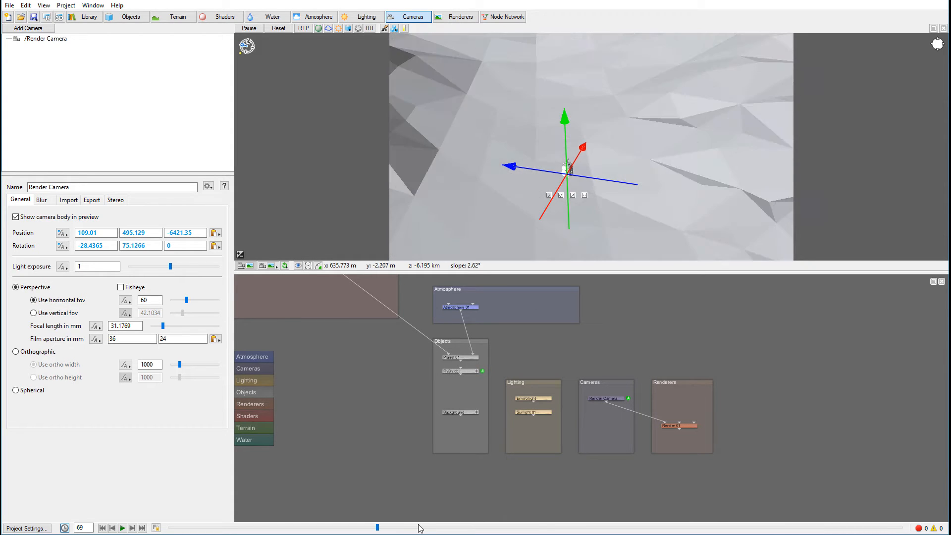
drag(378, 528, 559, 534)
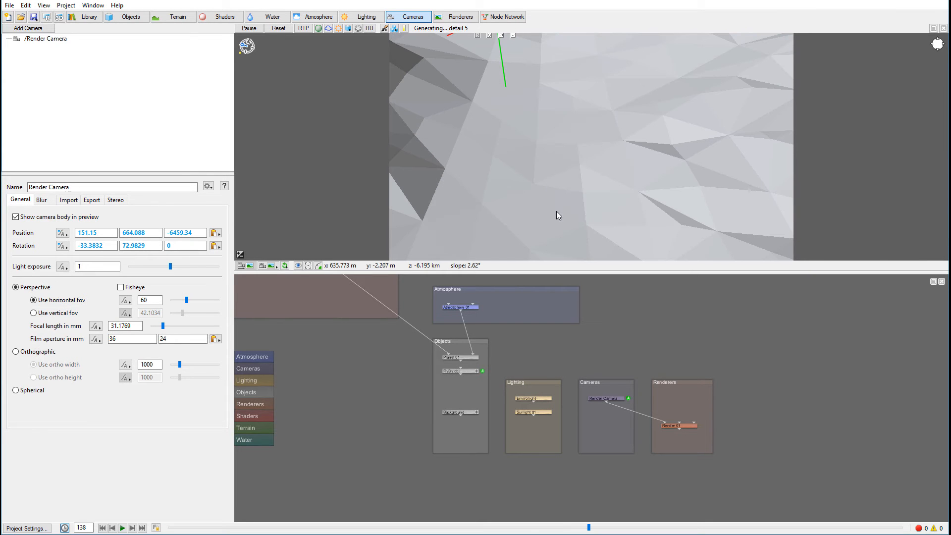
alt+drag(567, 108, 510, 155)
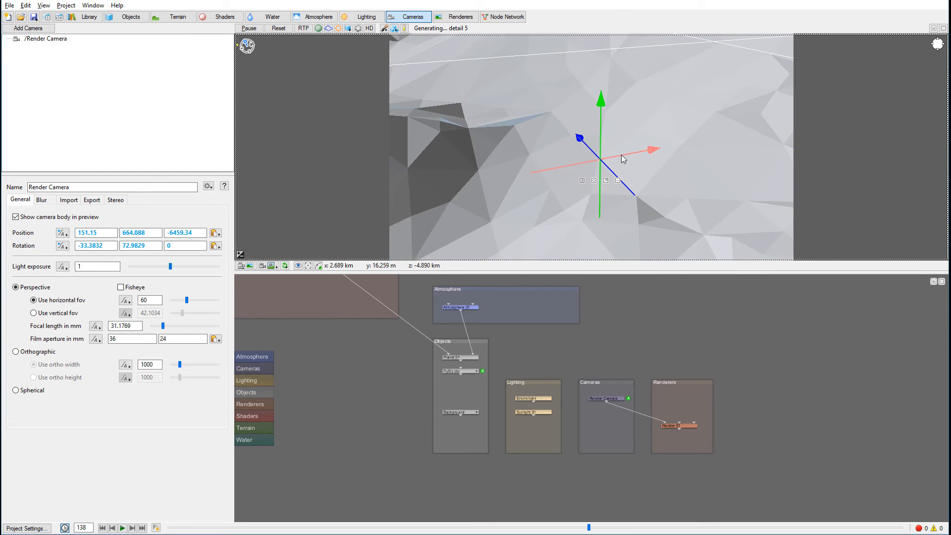
alt+drag(632, 123, 665, 122)
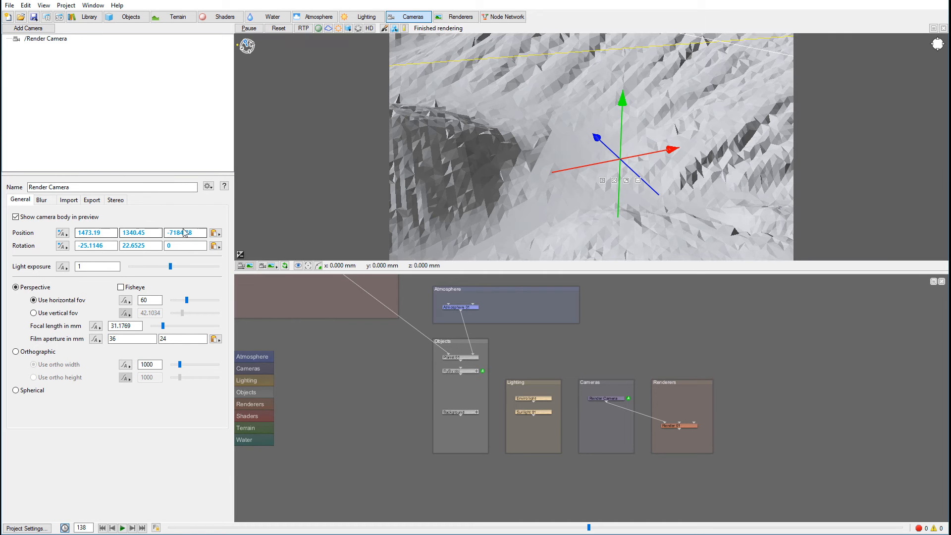
Step: Set animation keys on all position and rotation axes of the Render Camera at frame 138
click(62, 232)
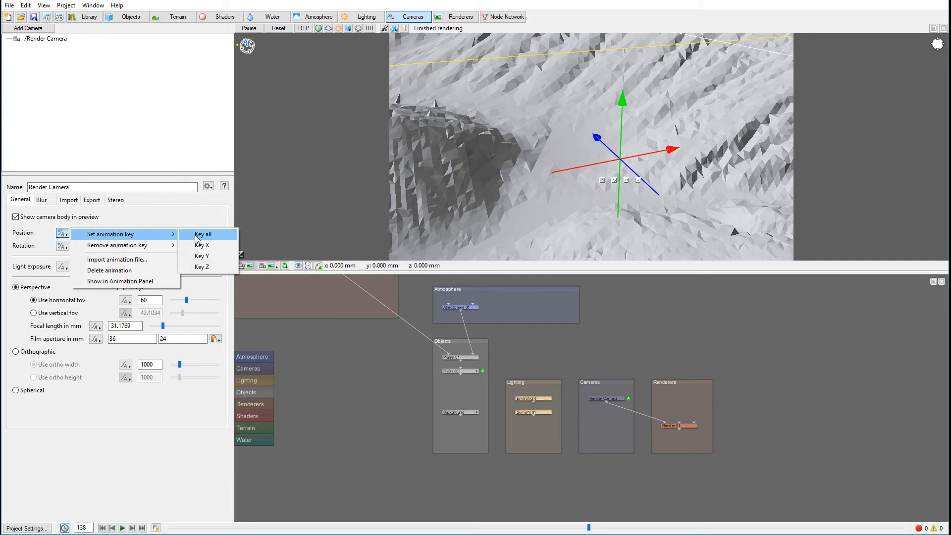
click(80, 236)
click(62, 245)
mouse_move(107, 247)
click(200, 247)
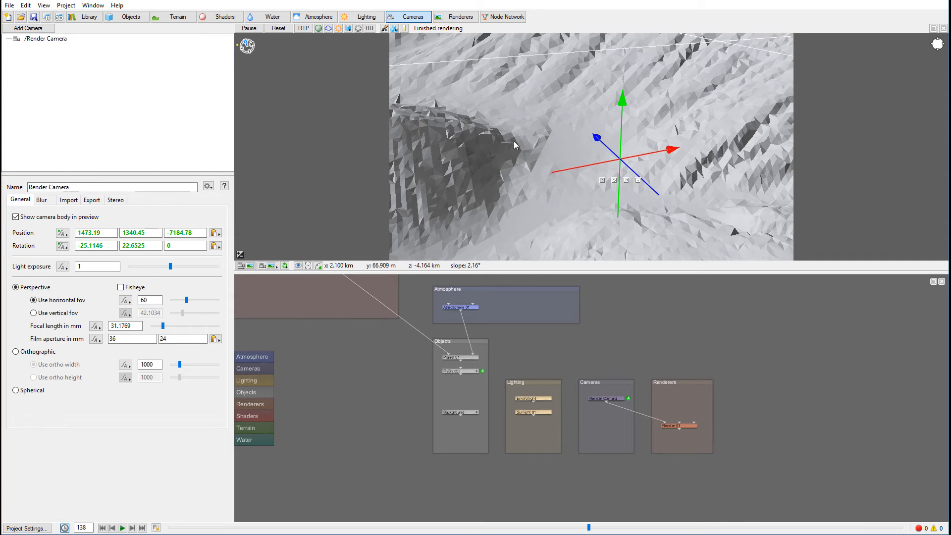
Step: At frame 189, compose a lower view along the valley towards the FlyBy object and copy it to the Render Camera, positioned about 3131, 534, -5658
drag(589, 528, 746, 529)
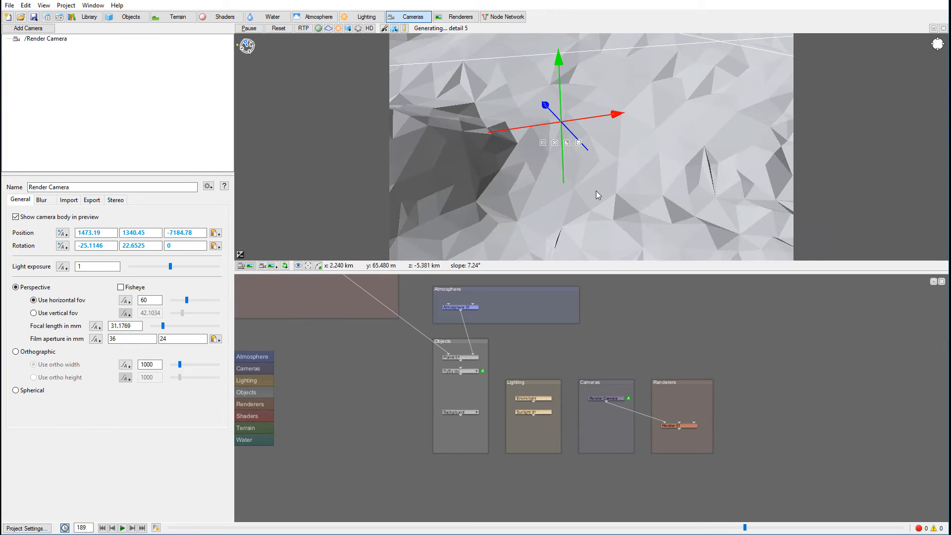
scroll(602, 80, up, 10)
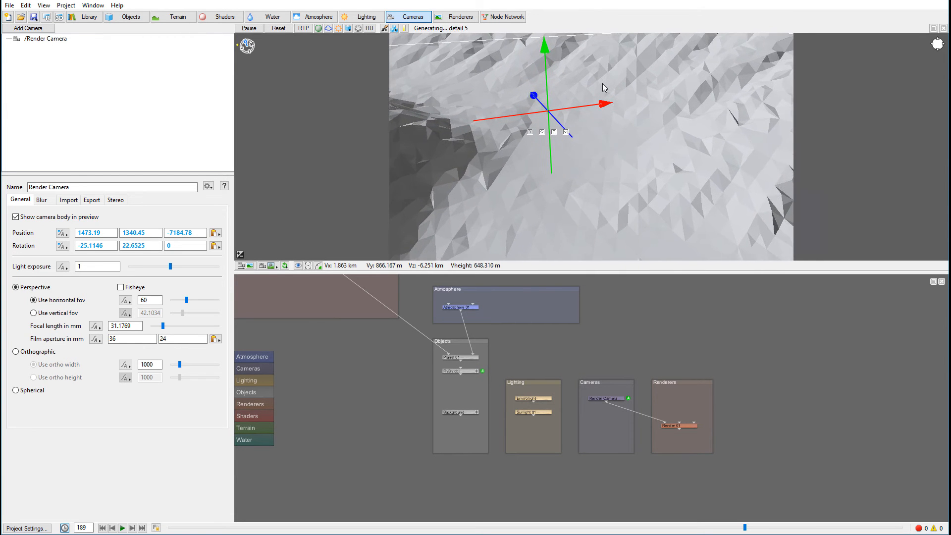
middle_drag(620, 78, 603, 154)
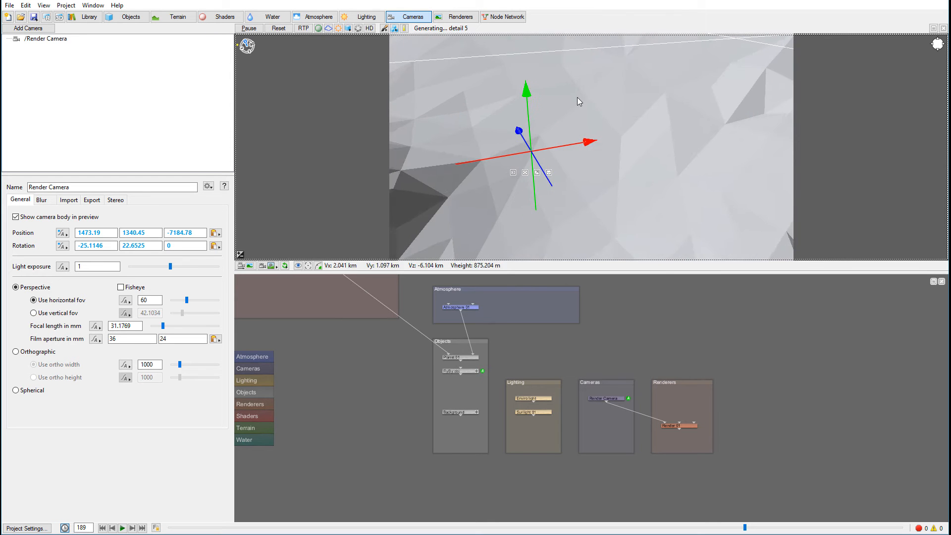
scroll(582, 91, up, 5)
alt+drag(625, 103, 650, 130)
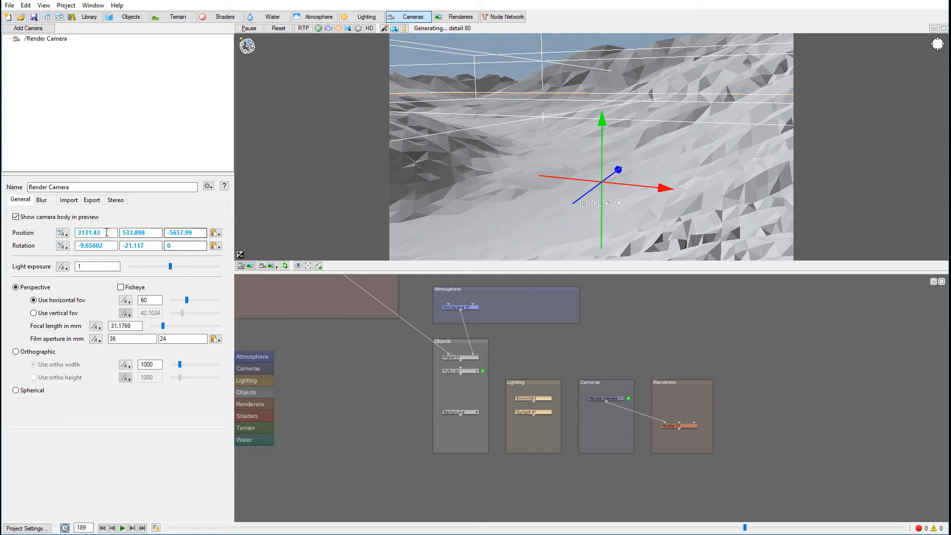
Step: Set animation keys on all position and rotation axes of the Render Camera at frame 189
click(68, 235)
mouse_move(159, 234)
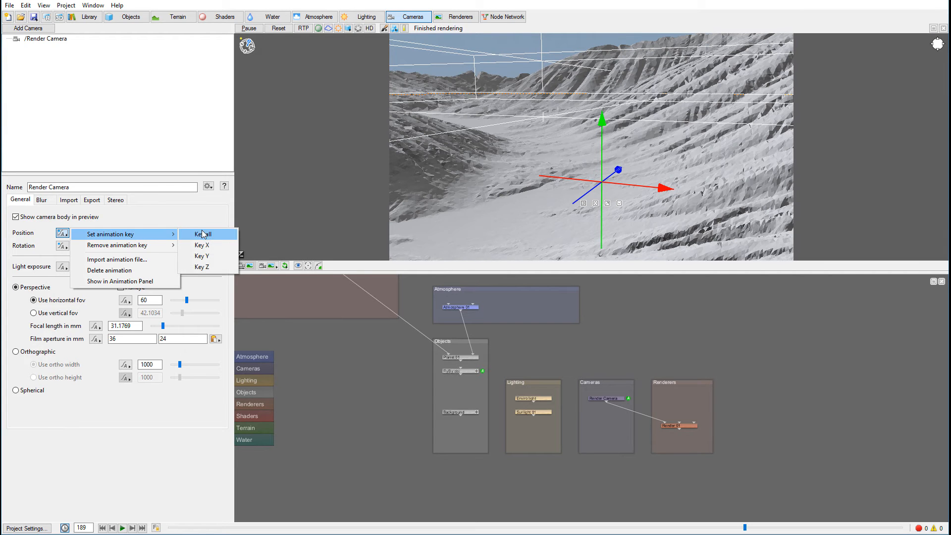
click(203, 234)
click(63, 246)
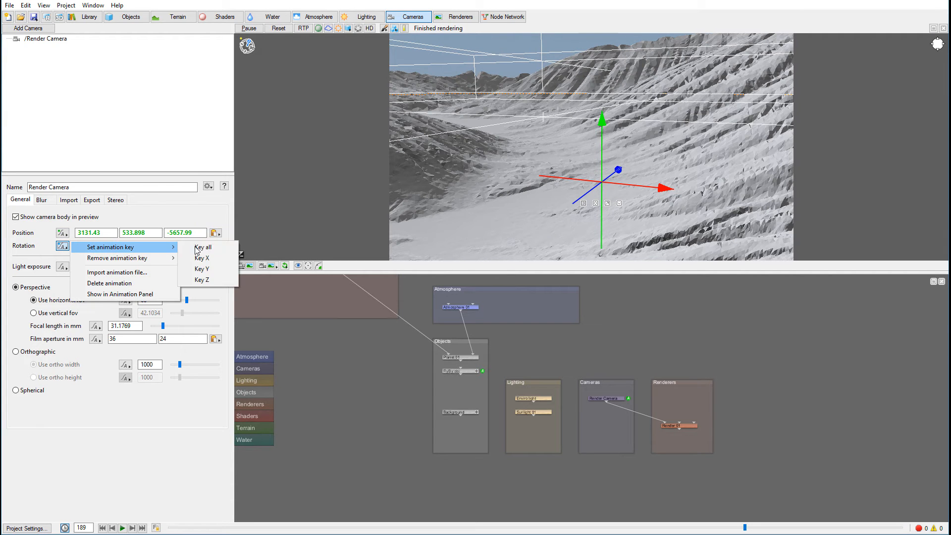
click(202, 246)
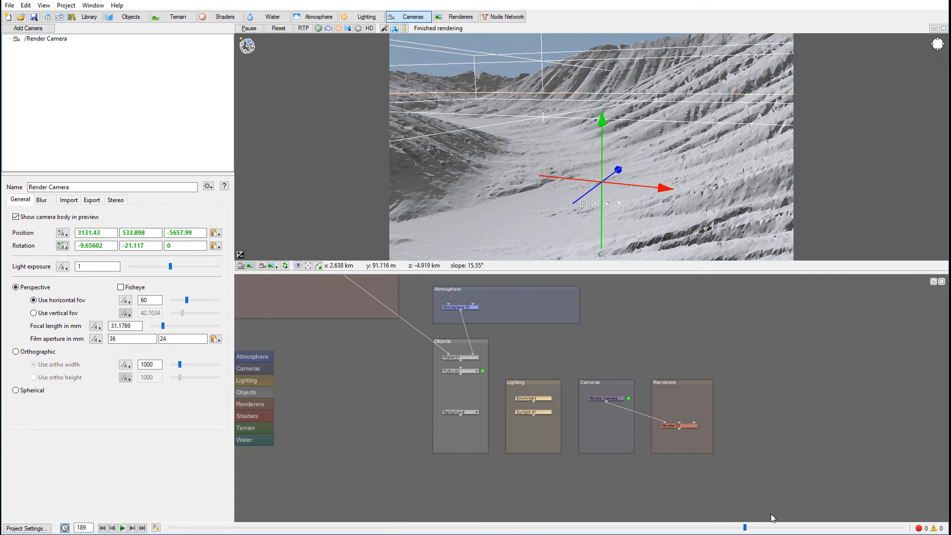
Step: At frame 240, compose a low view with the valley horizon and sky and copy it to the Render Camera, positioned about 2570, 230, -4251
drag(746, 528, 901, 527)
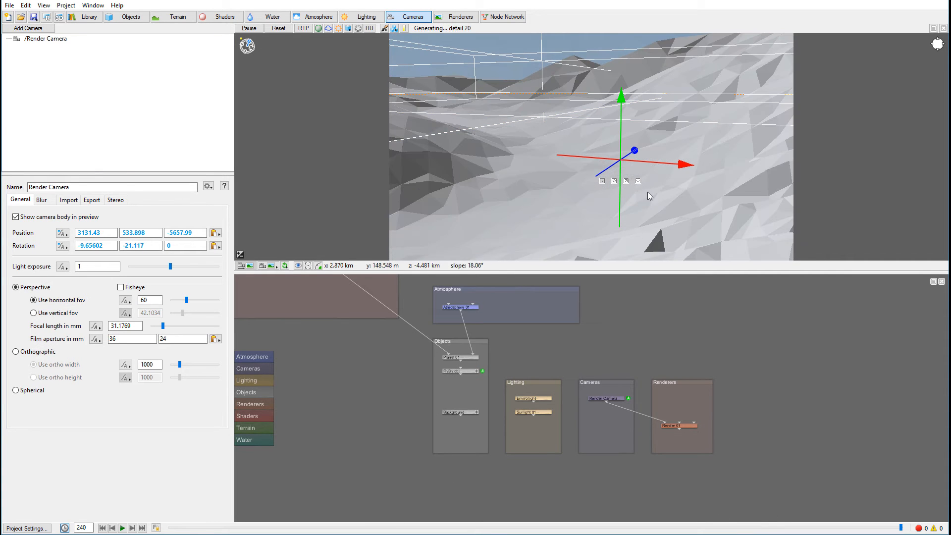
alt+drag(703, 151, 718, 121)
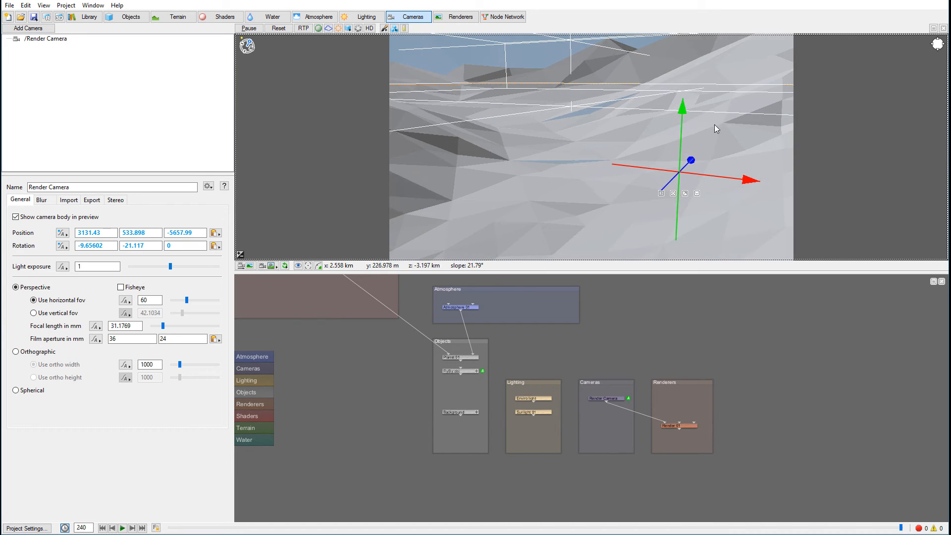
scroll(712, 114, up, 5)
alt+drag(710, 114, 700, 82)
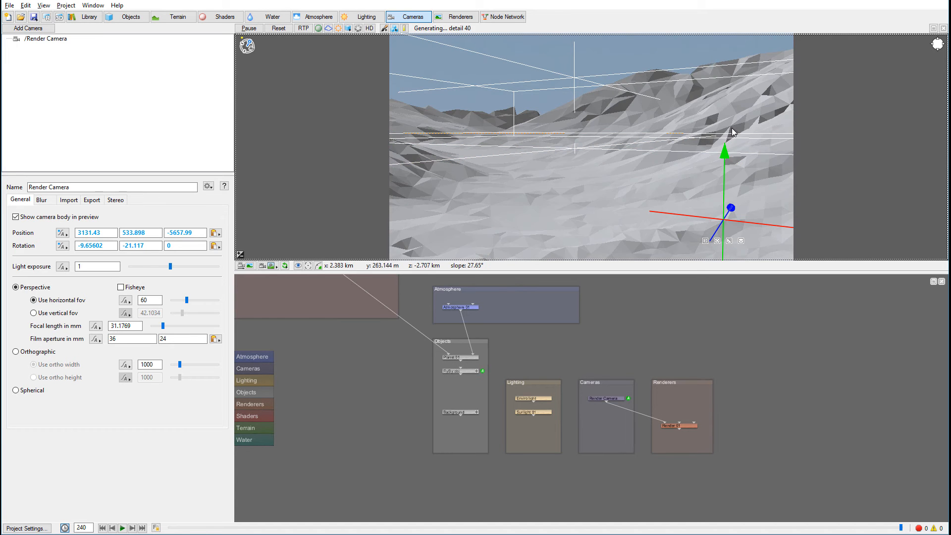
alt+drag(731, 123, 707, 102)
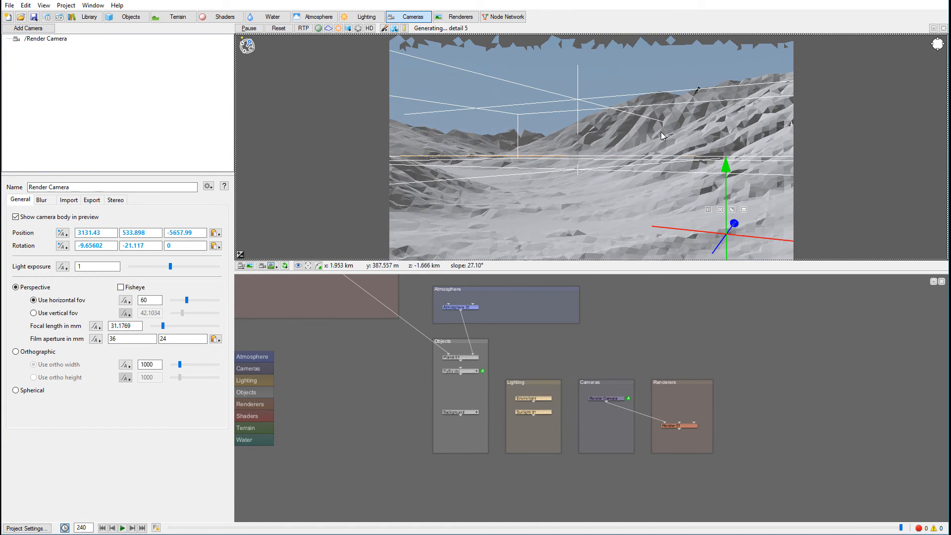
click(249, 266)
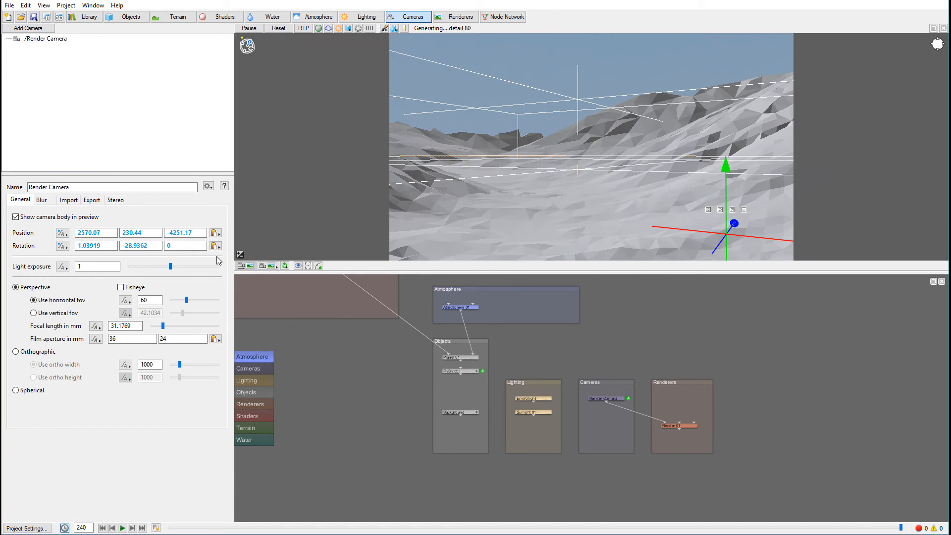
Step: Set animation keys on all position and rotation axes of the Render Camera at frame 240
click(63, 238)
mouse_move(146, 236)
click(198, 236)
click(63, 245)
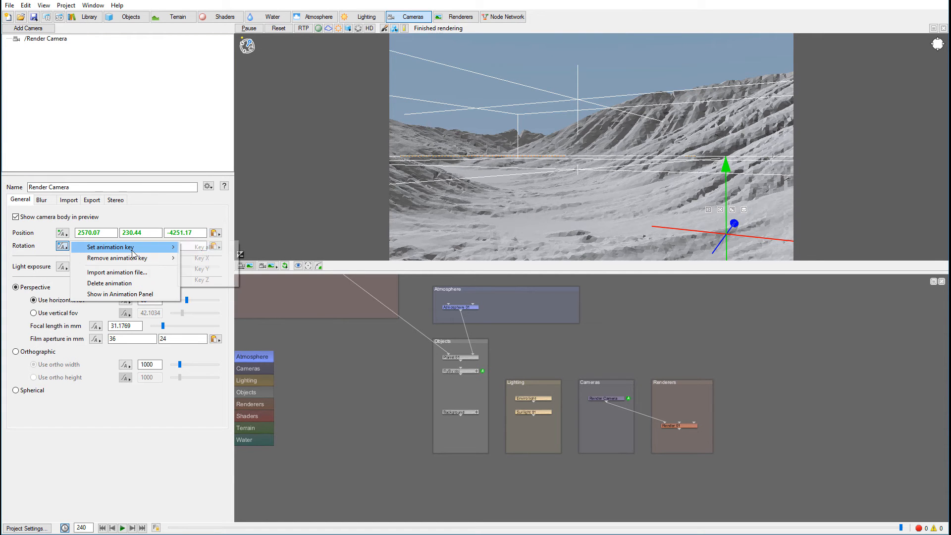
click(198, 247)
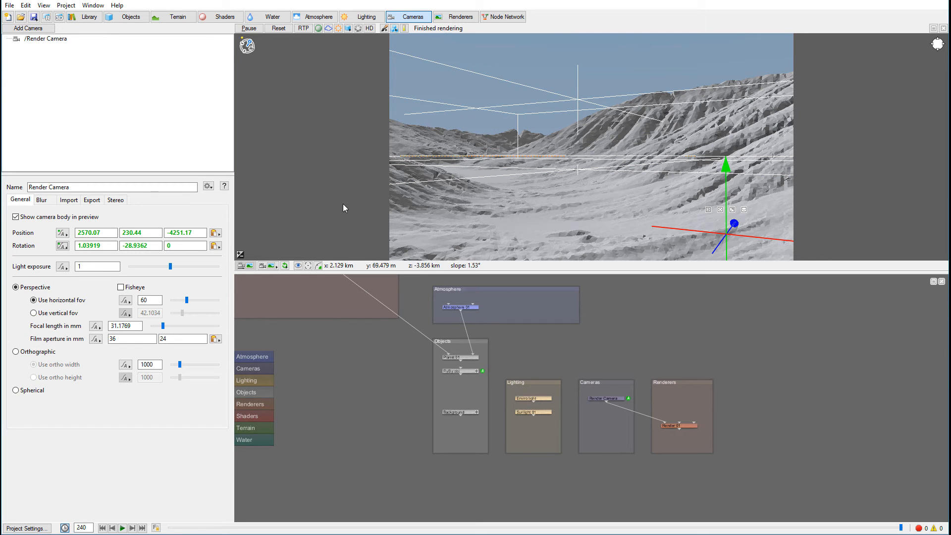
Step: Select the FlyBy.obj object and return the timeline to its first frames
click(120, 19)
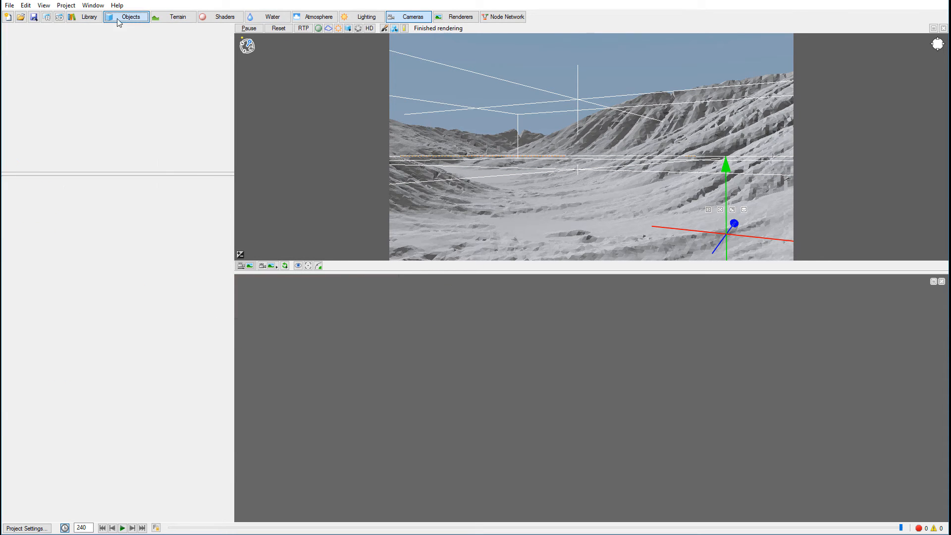
click(37, 47)
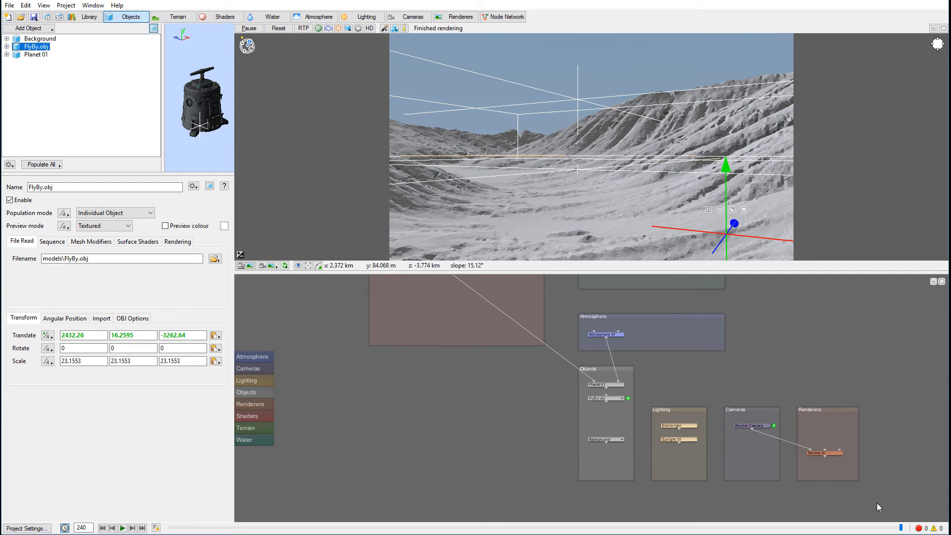
drag(902, 529, 227, 526)
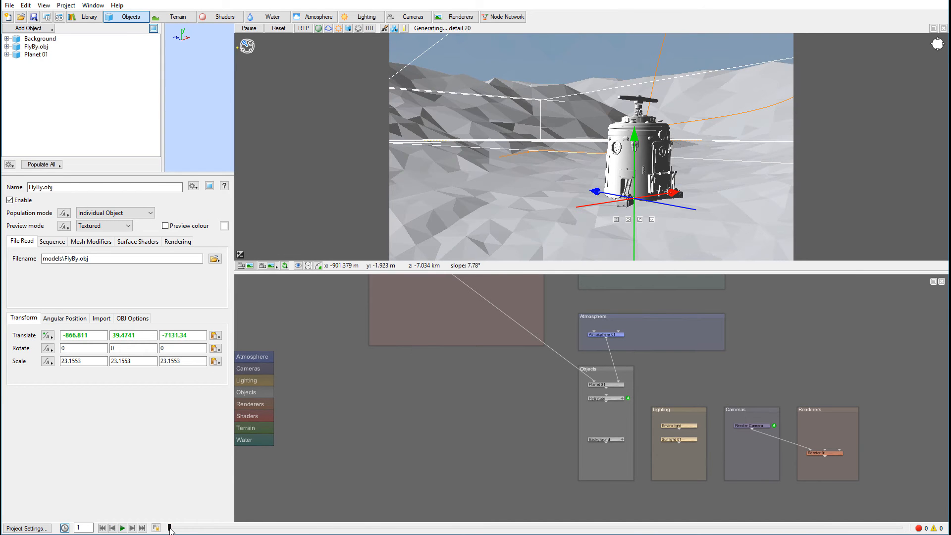
drag(170, 528, 173, 529)
Step: At frame 96, raise the FlyBy object above the terrain to a Y of about 189 and key all its translate axes
drag(183, 531, 460, 528)
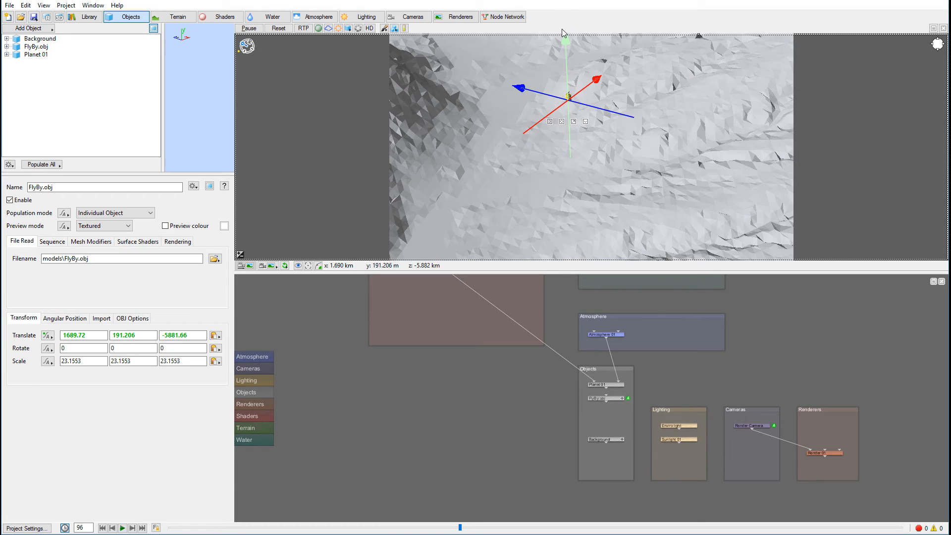
click(47, 336)
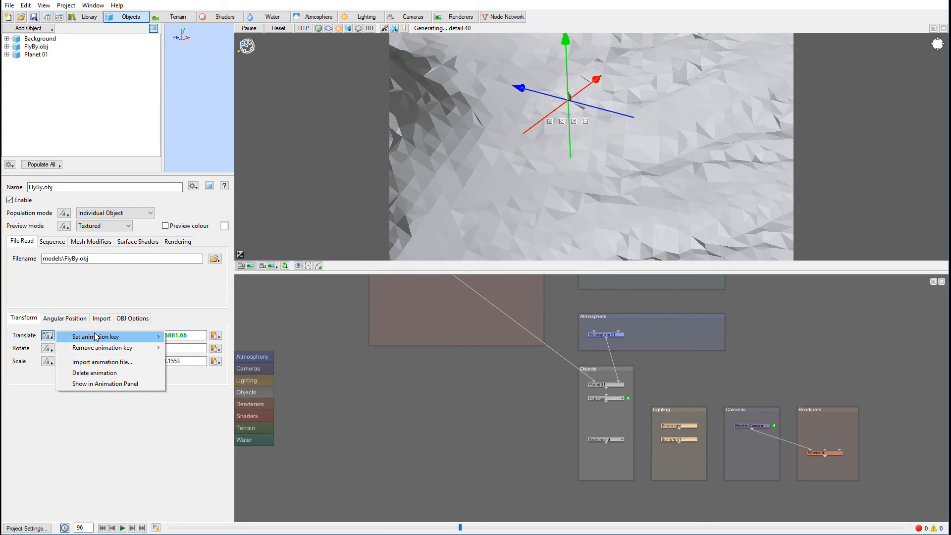
mouse_move(97, 337)
click(183, 337)
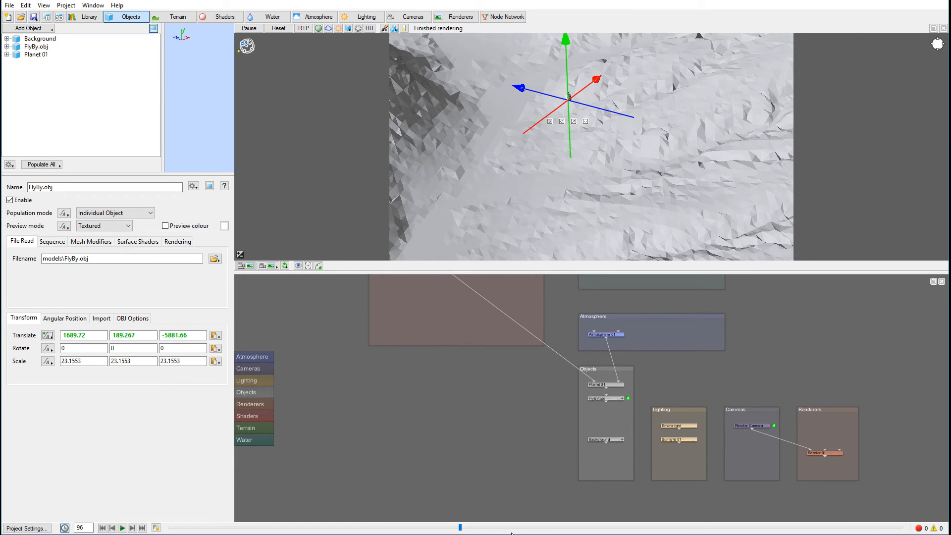
Step: At frame 120, raise the FlyBy object to a Y of about 205 and key all its translate axes
drag(460, 528, 529, 527)
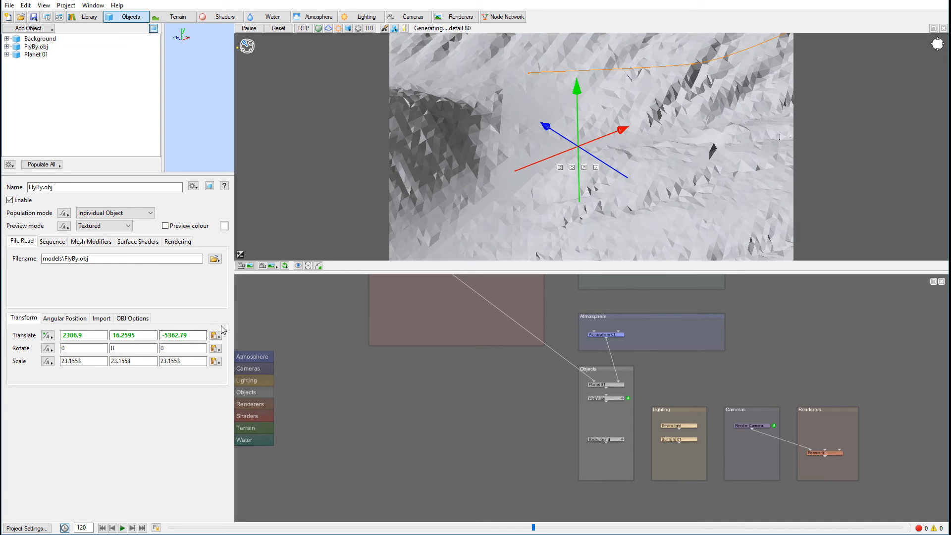
drag(578, 97, 578, 90)
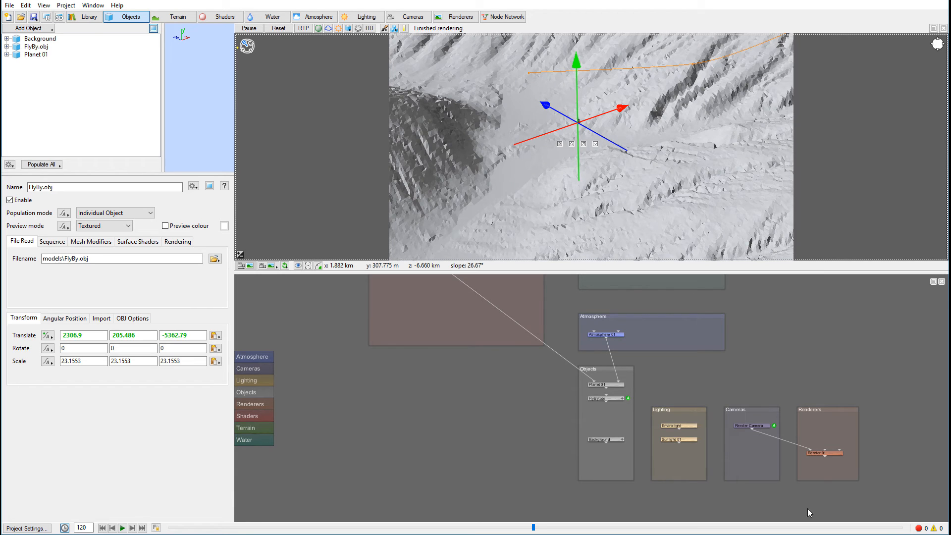
click(47, 337)
mouse_move(145, 340)
click(179, 339)
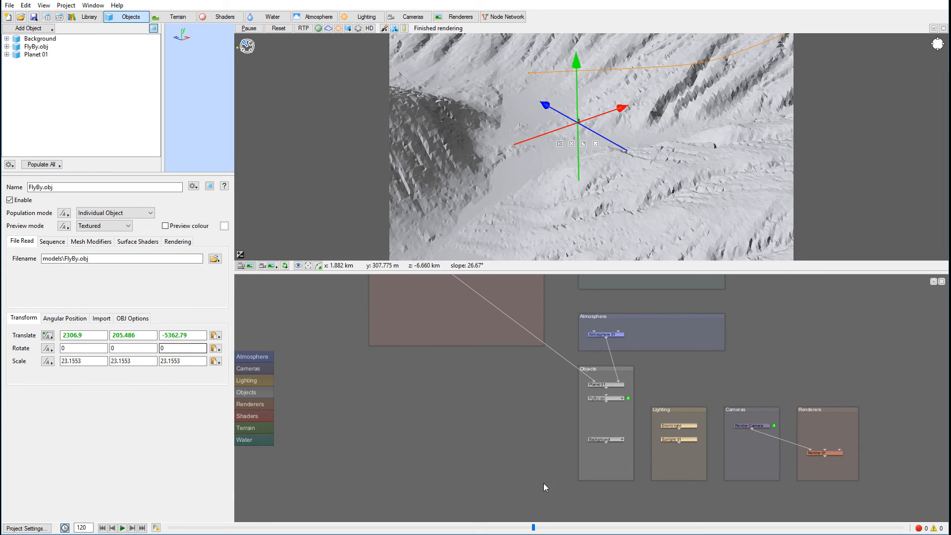
Step: At frame 168, lift the FlyBy object to a Y of about 176 and key all its translate axes
drag(534, 527, 681, 530)
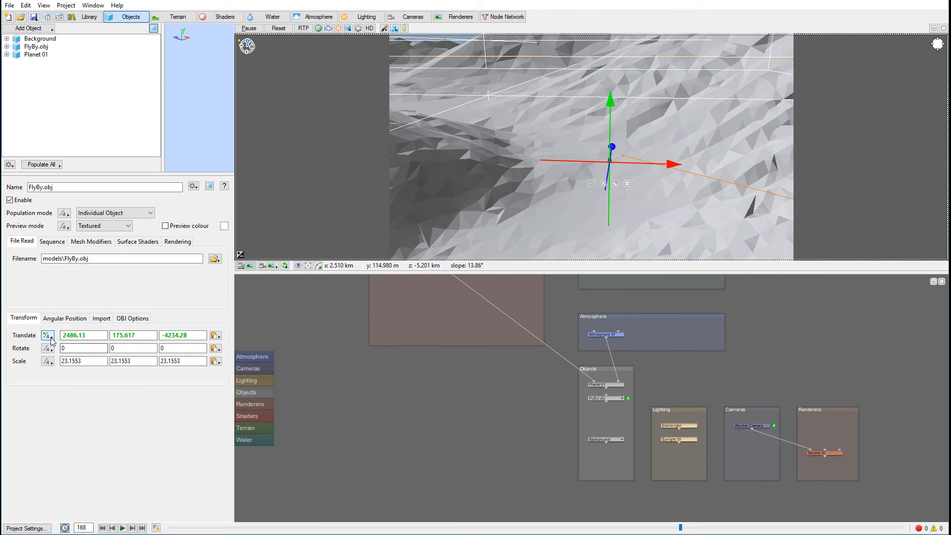
click(48, 335)
mouse_move(148, 337)
click(191, 337)
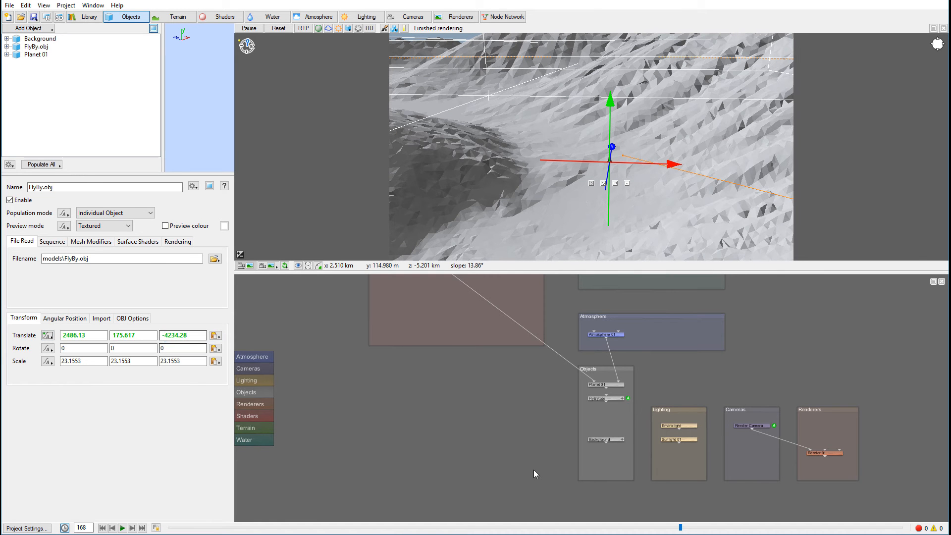
Step: At frame 144, raise the FlyBy object to a Y of about 246 and key all its translate axes
drag(680, 529, 601, 523)
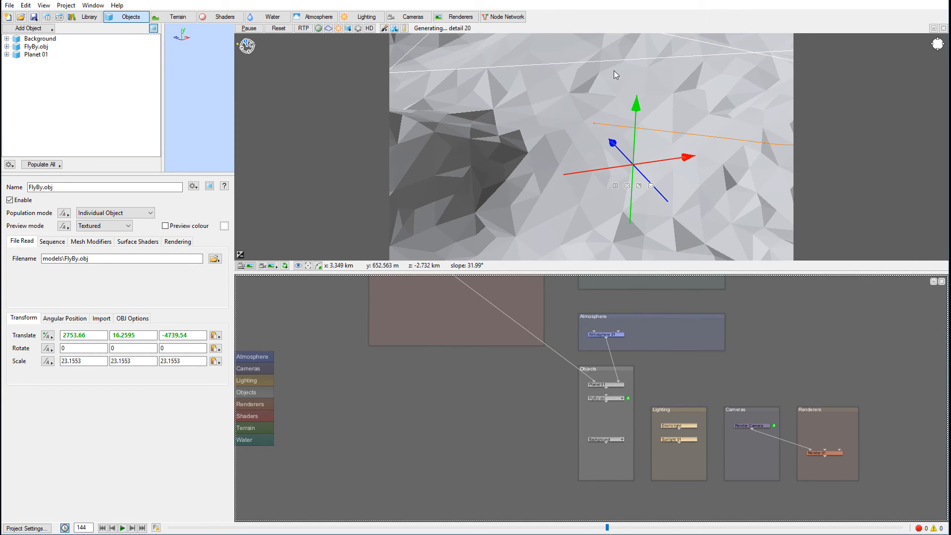
drag(636, 105, 637, 102)
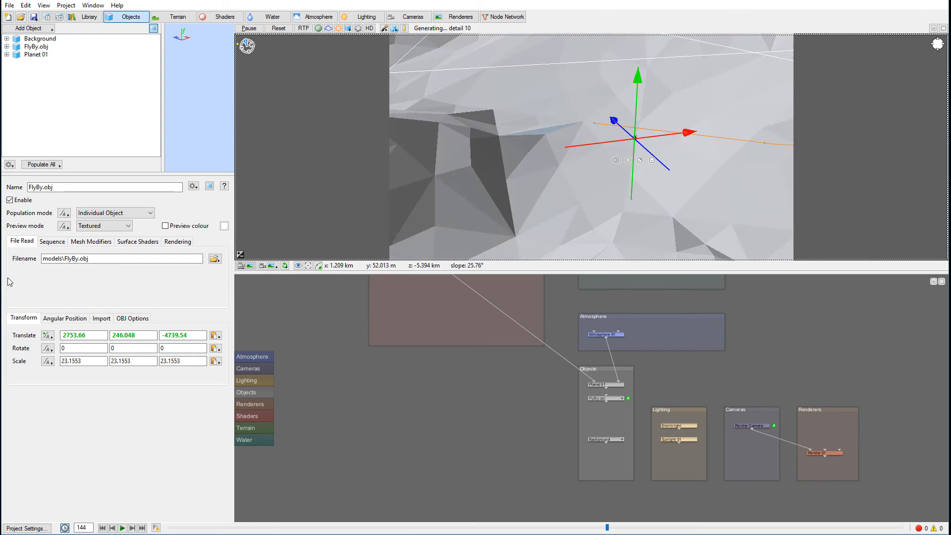
click(48, 336)
mouse_move(99, 333)
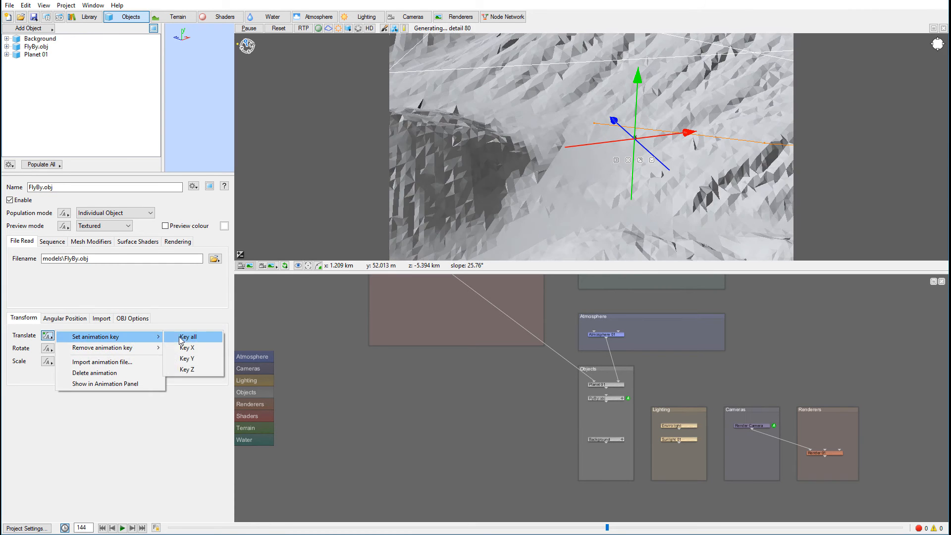
click(188, 335)
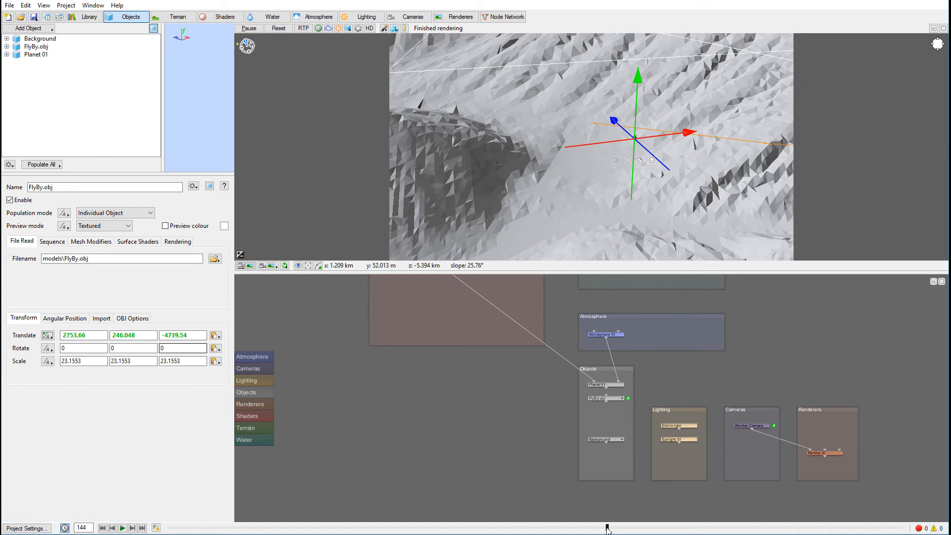
Step: At frame 240, raise and shift the FlyBy object along X to about 2093, 227, -3263 and key all its translate axes
drag(605, 529, 570, 528)
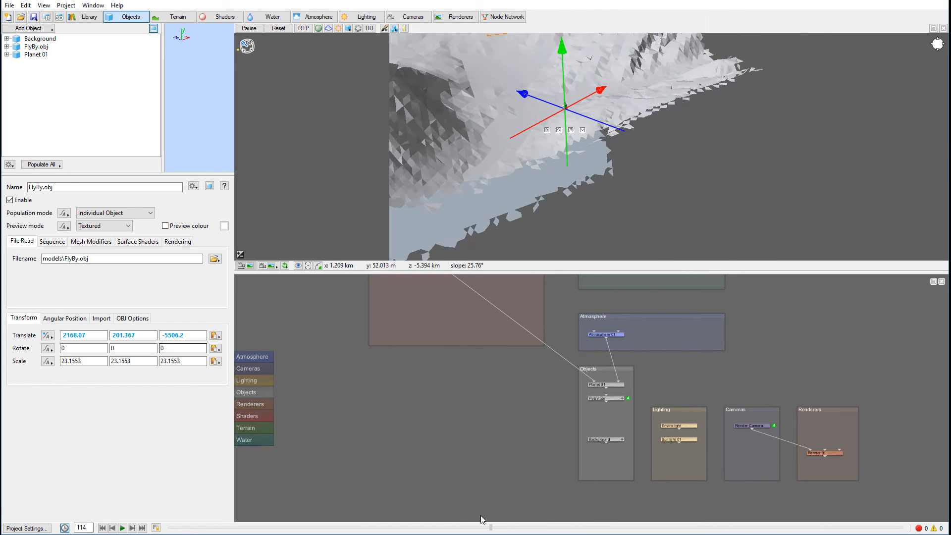
drag(475, 518, 912, 510)
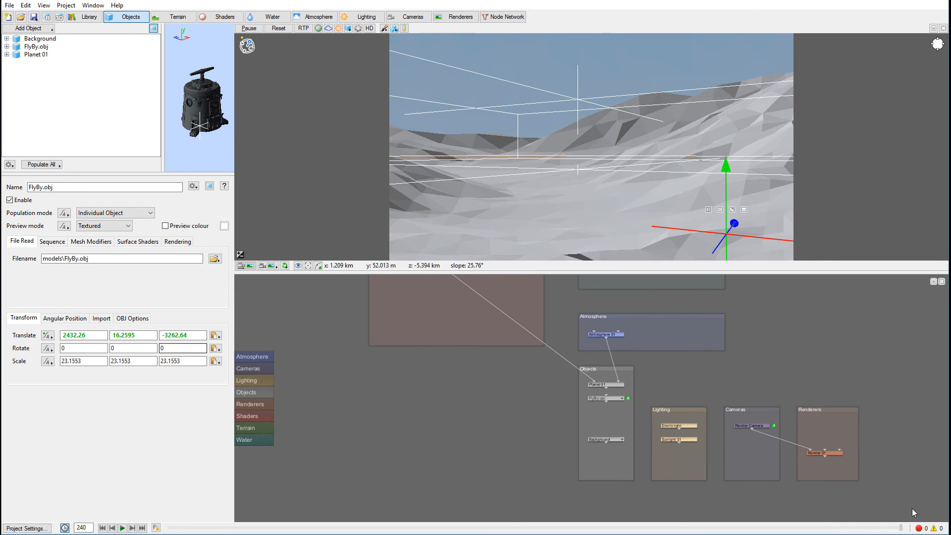
drag(725, 158, 724, 107)
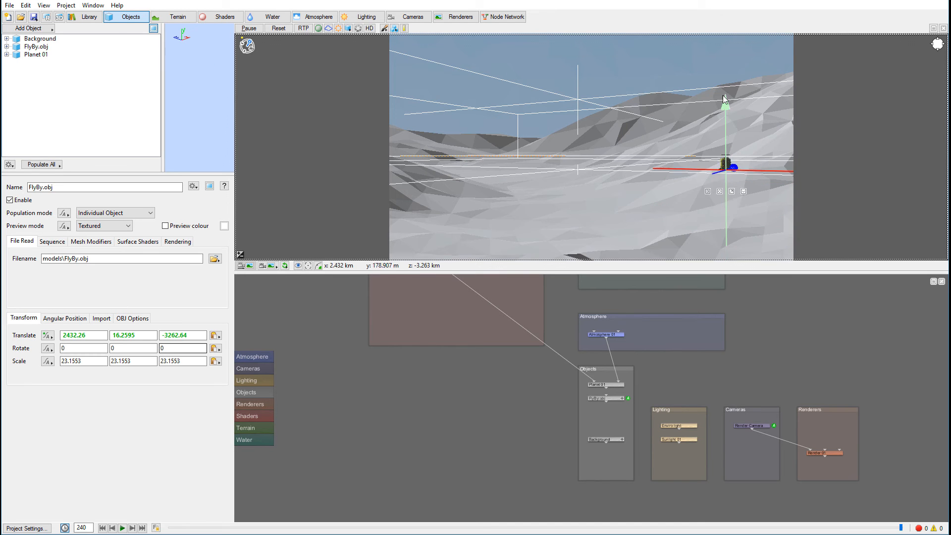
drag(783, 156, 659, 165)
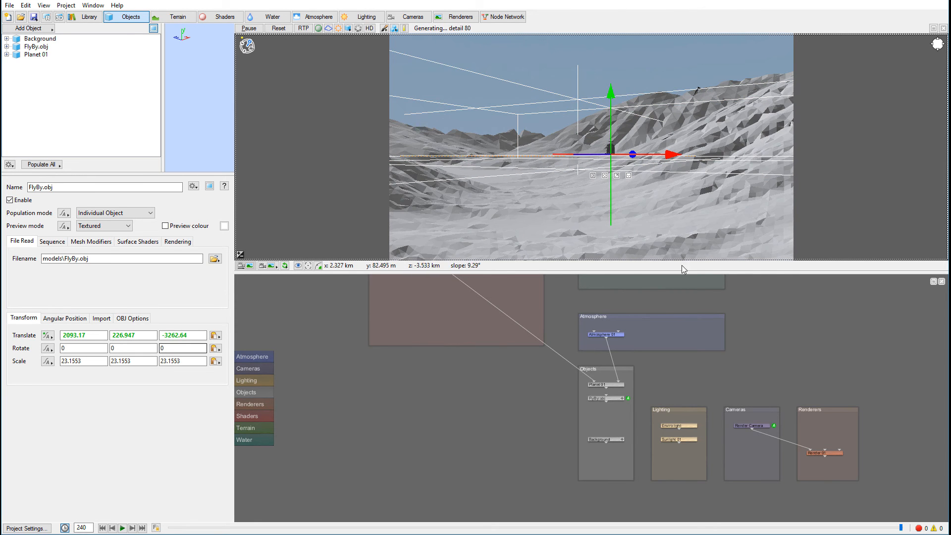
click(47, 336)
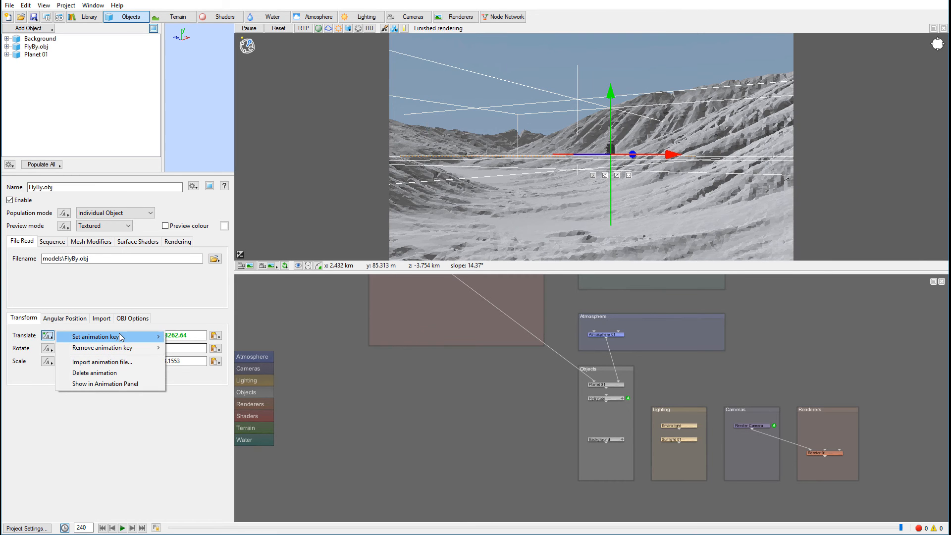
click(190, 336)
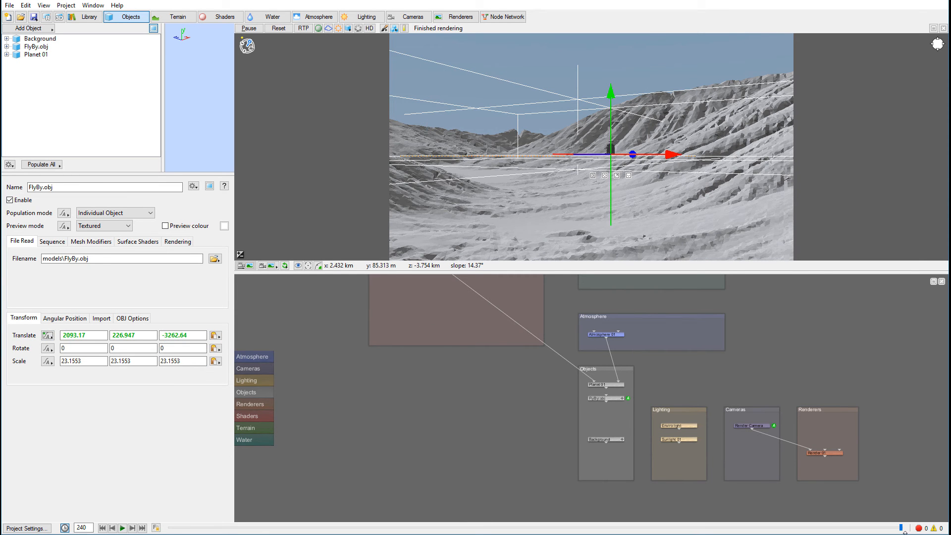
Step: Scrub the timeline back to frame 1 and forward to frame 240 to review the FlyBy object's animated path
drag(902, 528, 540, 526)
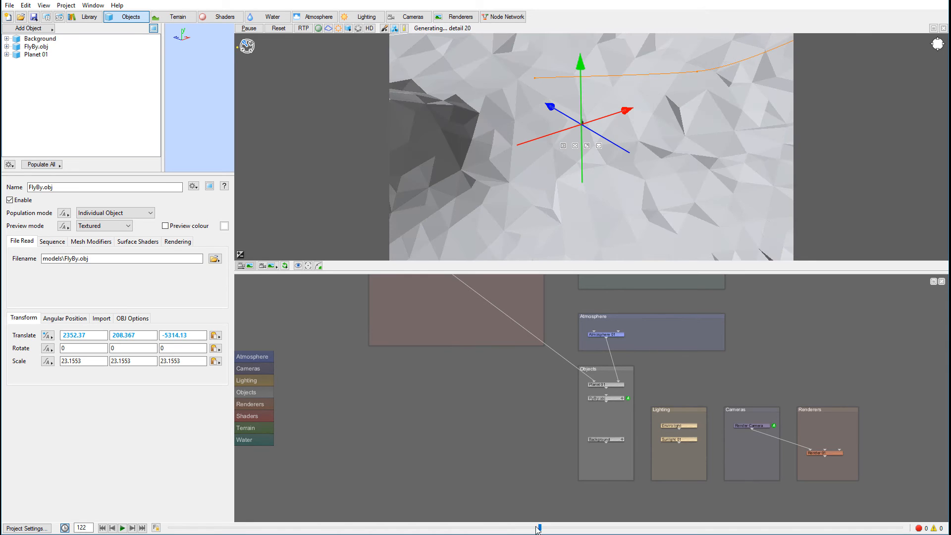
drag(540, 526, 308, 505)
drag(237, 509, 35, 505)
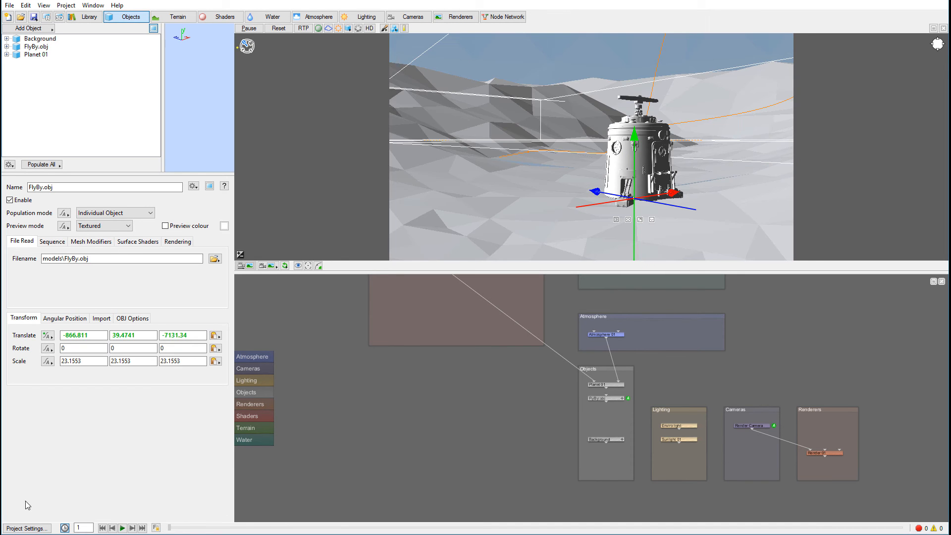
drag(171, 527, 947, 505)
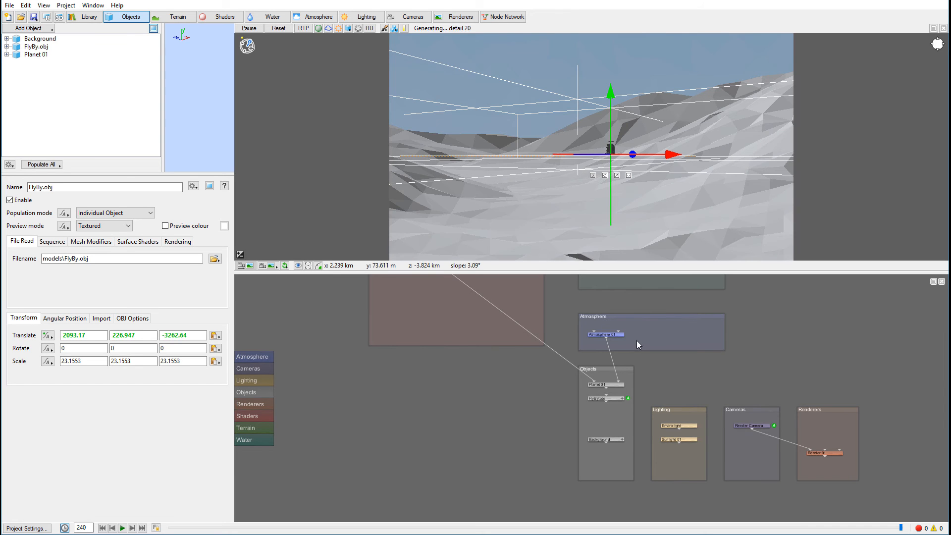
Step: At frame 240, frame the FlyBy object close up and copy that view to the Render Camera, at position about 2190, 232, -3353
click(413, 18)
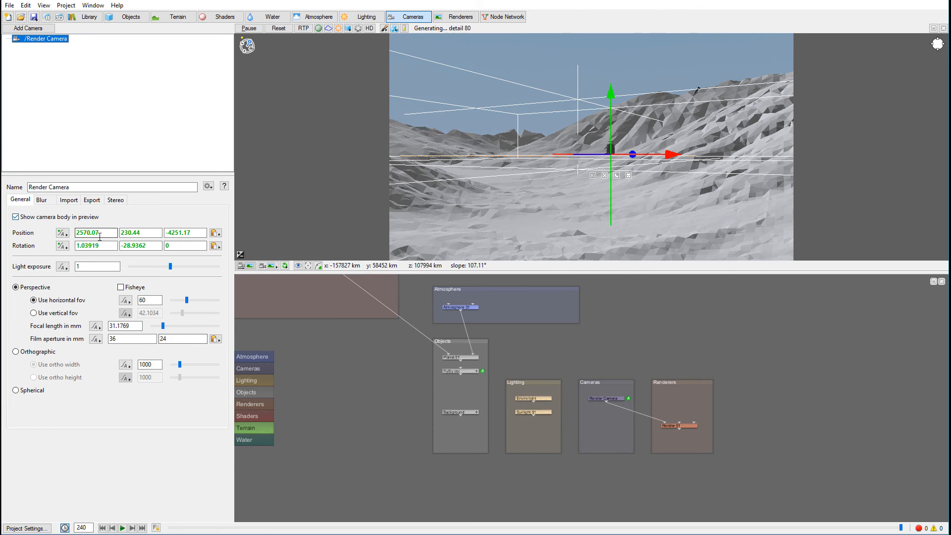
scroll(666, 146, up, 8)
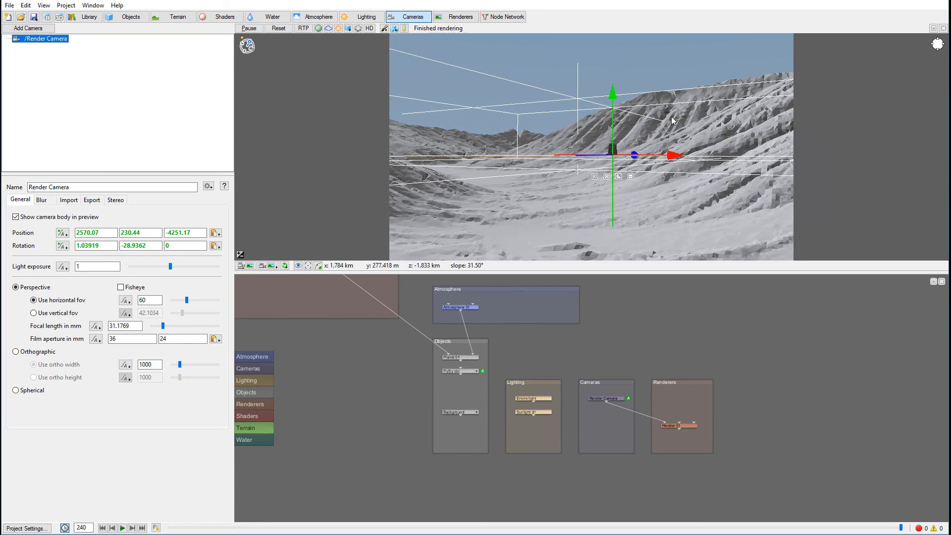
scroll(680, 129, up, 6)
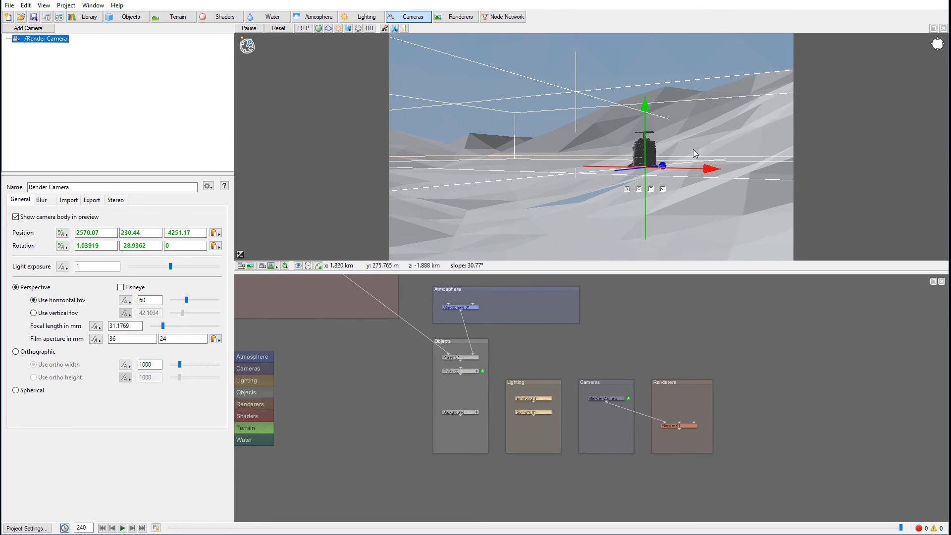
scroll(694, 158, up, 5)
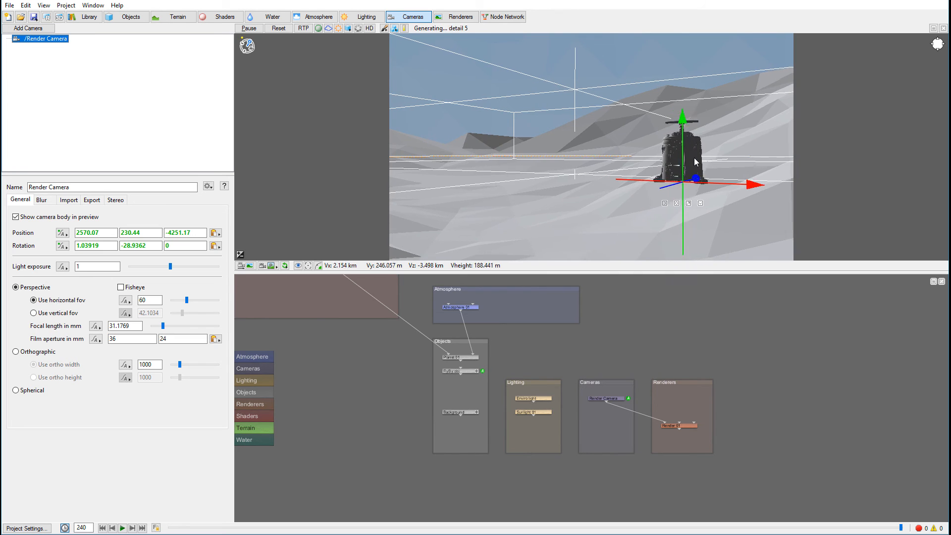
alt+drag(737, 151, 723, 145)
middle_drag(723, 145, 605, 140)
scroll(583, 182, up, 4)
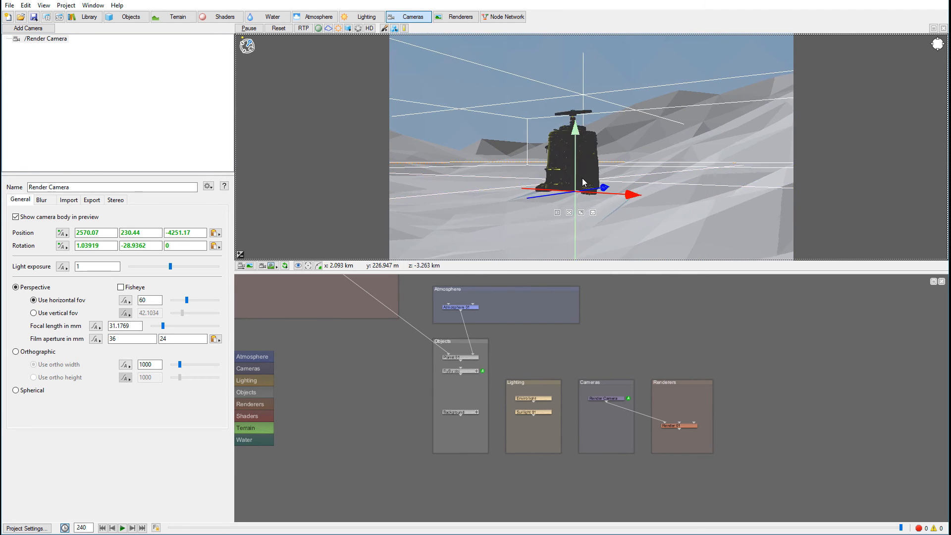
alt+drag(636, 147, 645, 68)
middle_drag(650, 187, 665, 139)
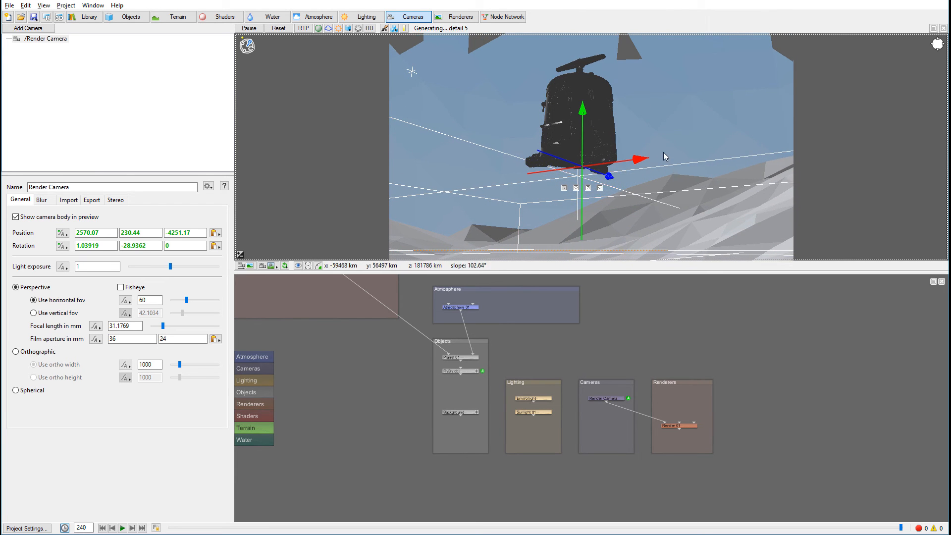
alt+drag(674, 177, 668, 150)
middle_drag(668, 193, 674, 225)
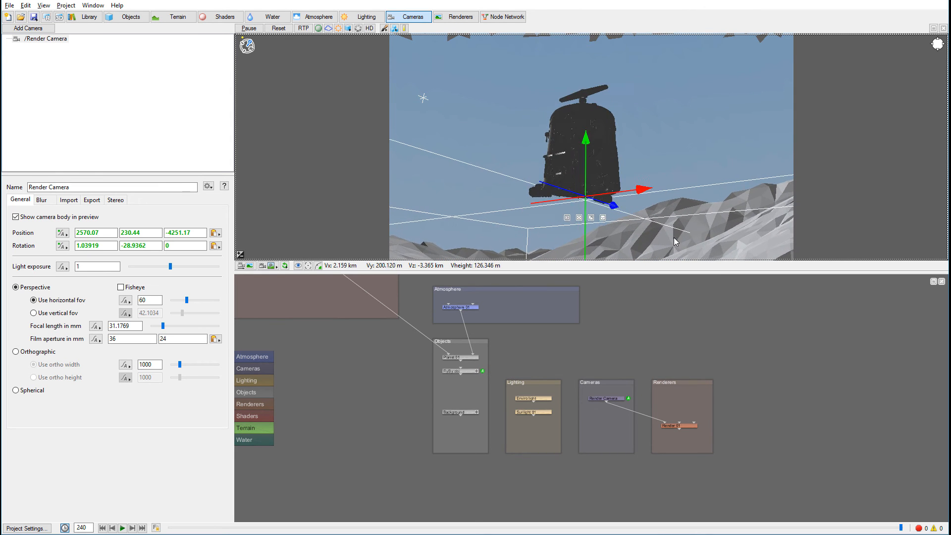
alt+drag(668, 216, 665, 295)
middle_drag(674, 218, 672, 151)
alt+drag(672, 151, 672, 112)
middle_drag(671, 112, 673, 161)
alt+drag(673, 160, 600, 224)
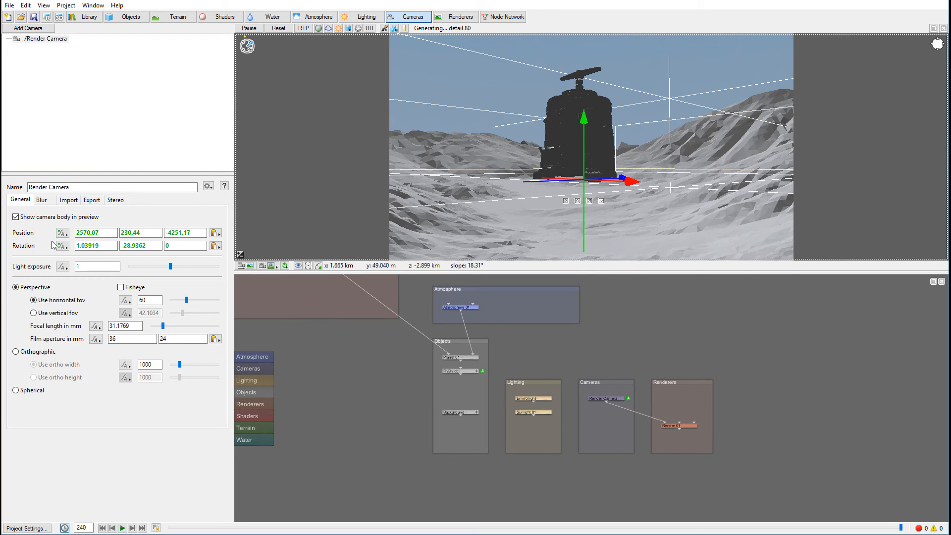
click(241, 266)
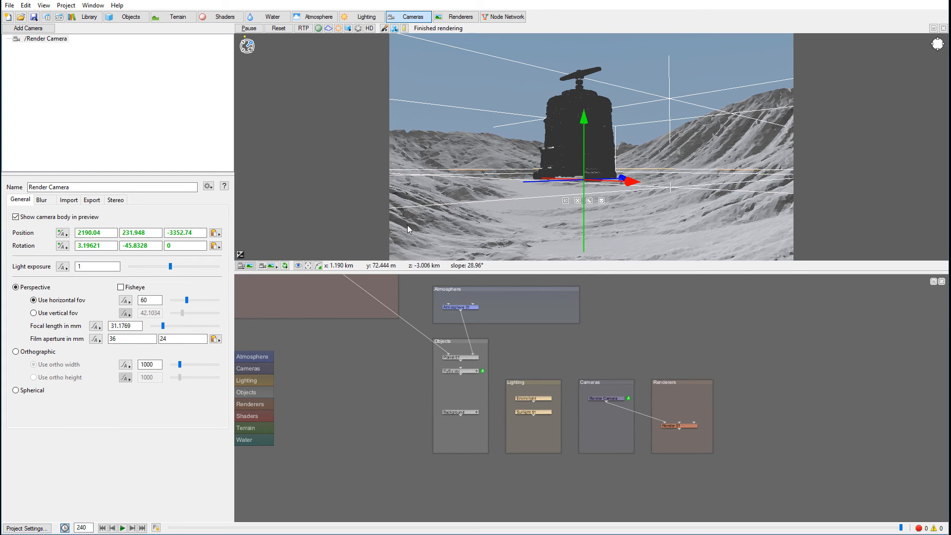
Step: Key all position and rotation axes of the Render Camera at frame 240
click(61, 233)
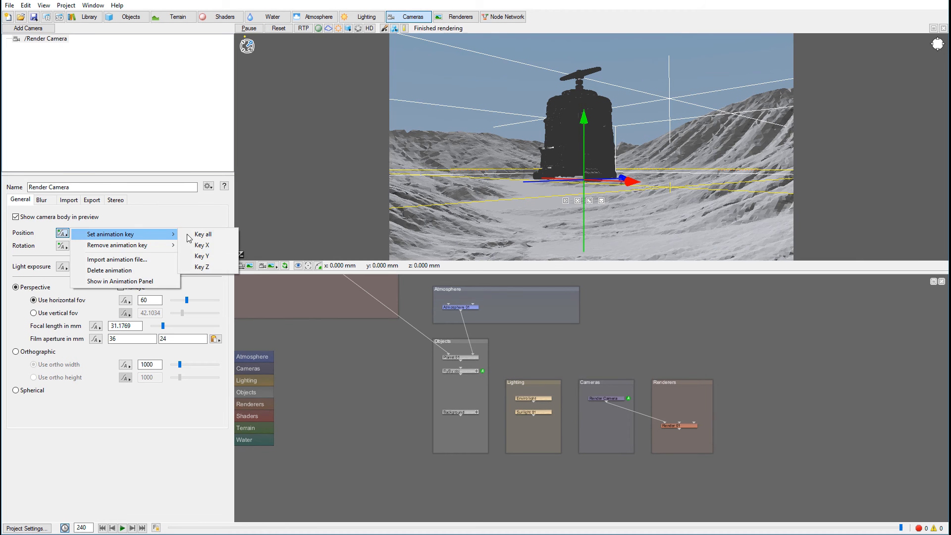
click(203, 237)
click(62, 246)
click(201, 247)
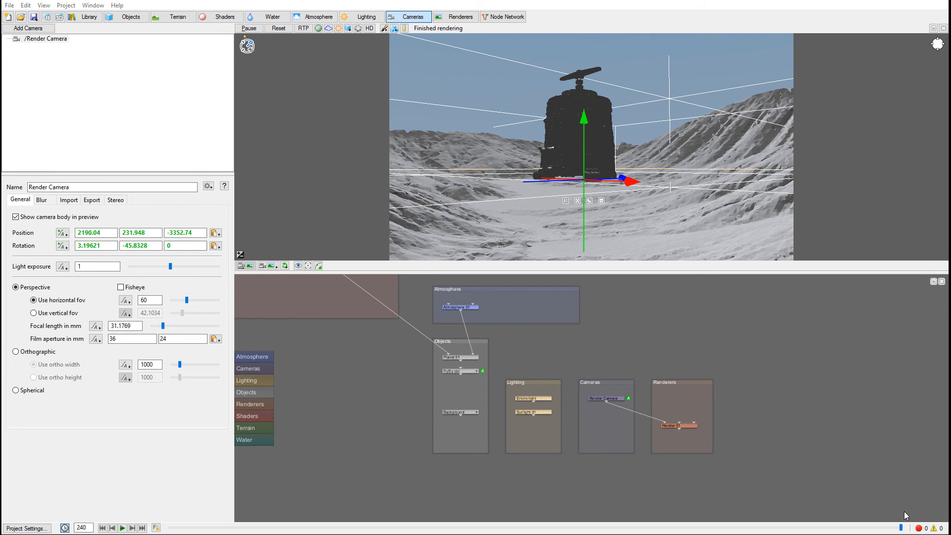
Step: Play the animation from frame 1, scrub back to frame 174, and return to the first frame to check the camera motion
click(102, 528)
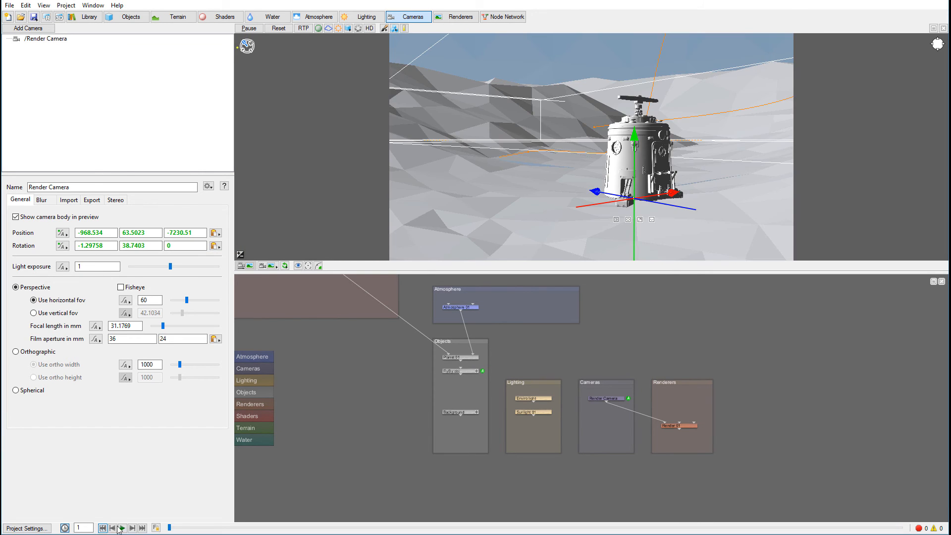
click(122, 528)
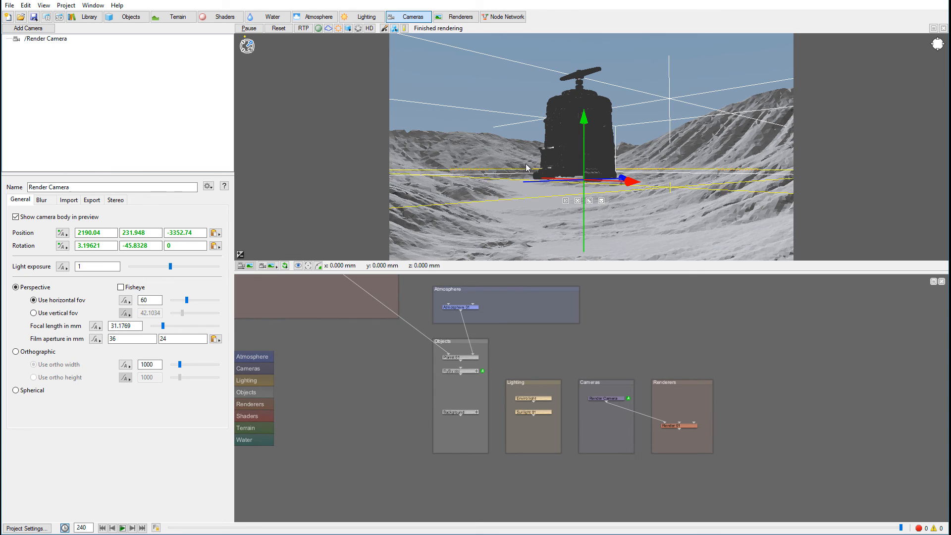
click(308, 265)
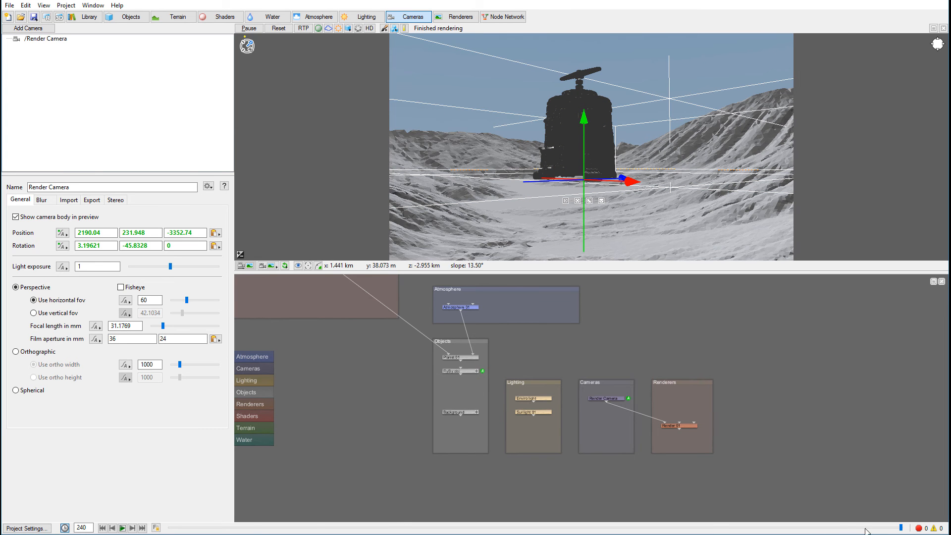
drag(901, 529, 699, 528)
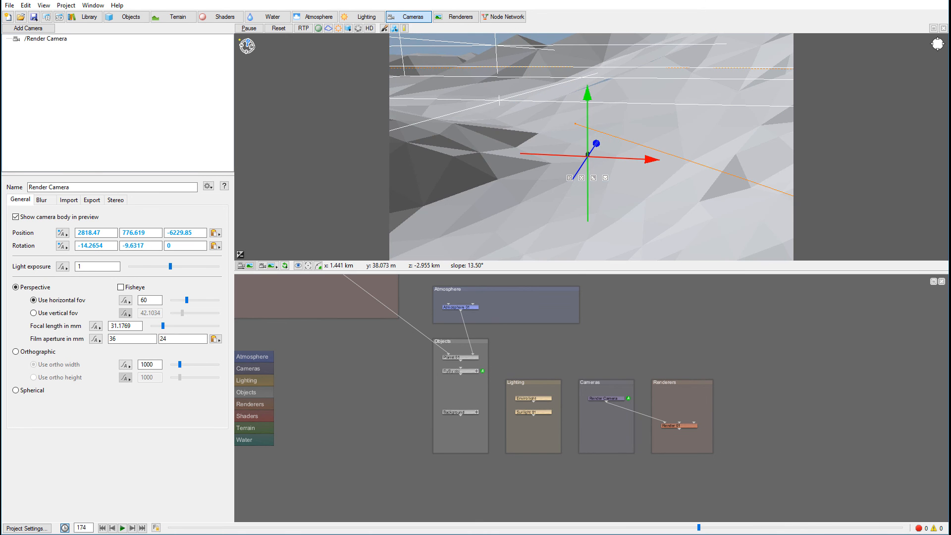
click(102, 527)
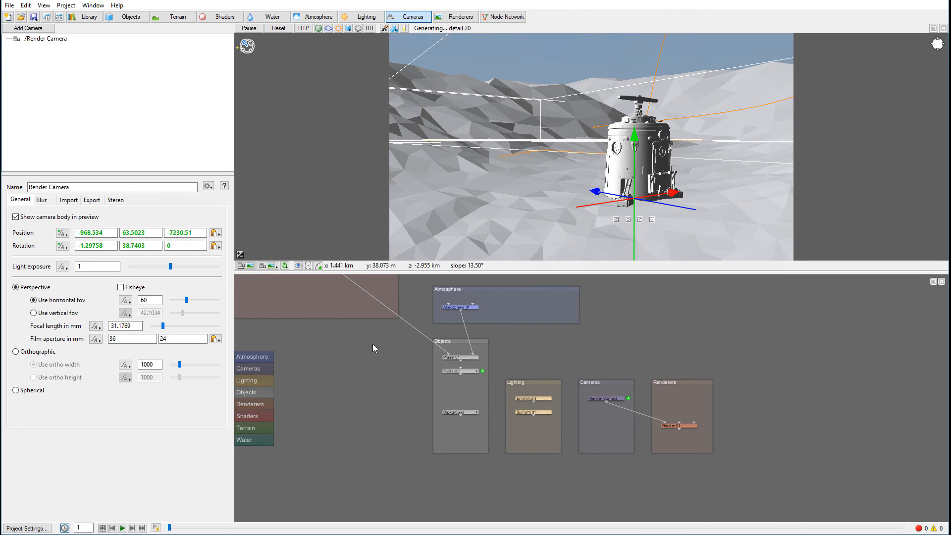
Step: Bring the Shaders group into view in the node network and toggle the 3D preview to show the terrain's surface colours
middle_drag(357, 392, 605, 484)
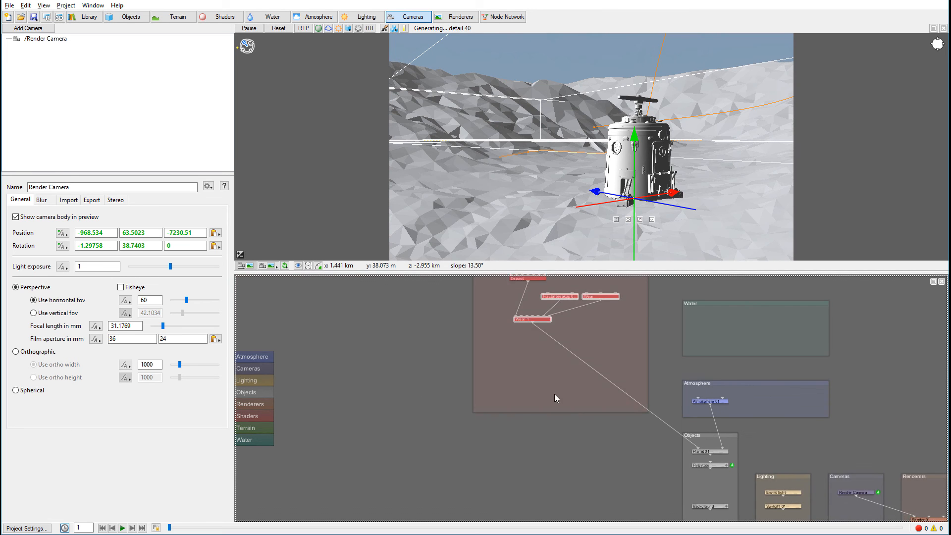
middle_drag(592, 330, 540, 412)
middle_drag(592, 348, 579, 418)
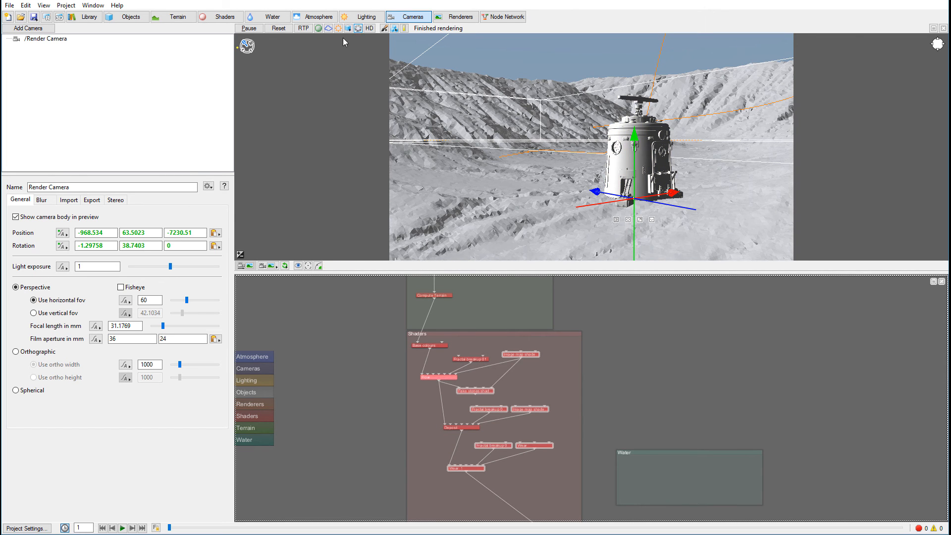
click(319, 28)
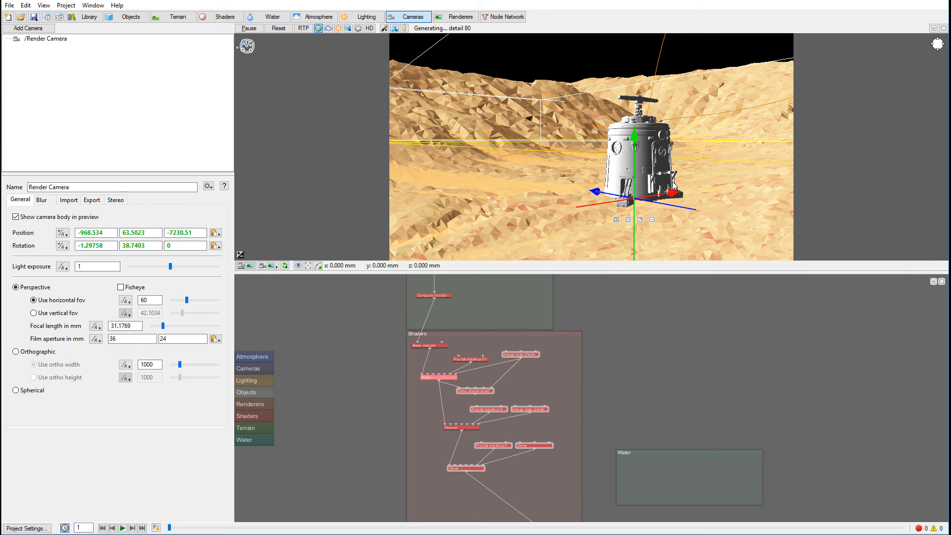
Step: Change the Flow surface layer's applied colour to a pale cream using the colour wheel and brightness control
double_click(436, 376)
drag(541, 36, 435, 62)
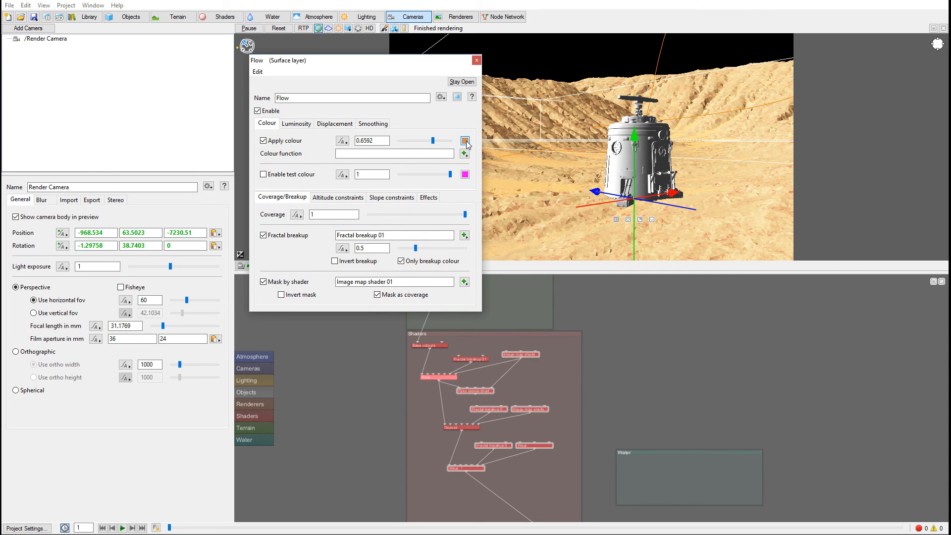
click(465, 142)
click(175, 189)
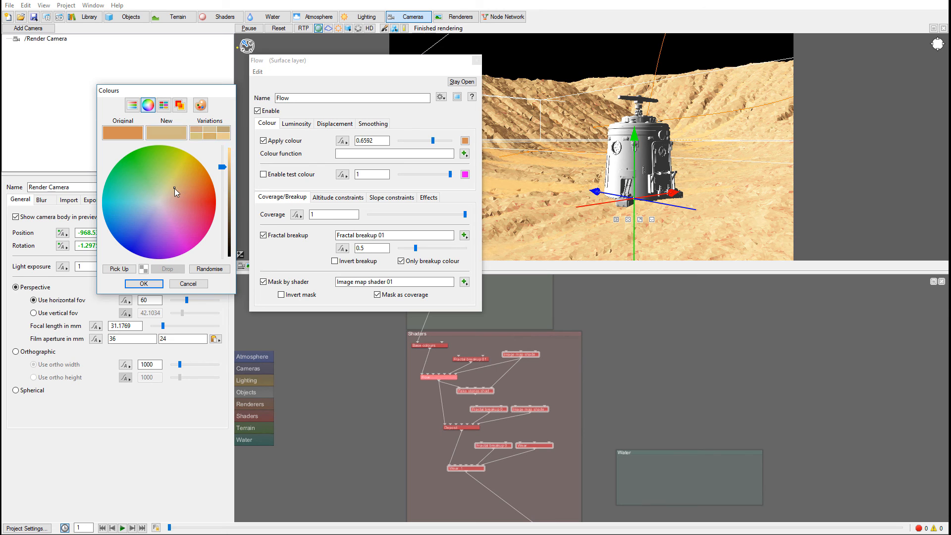
drag(171, 187, 171, 190)
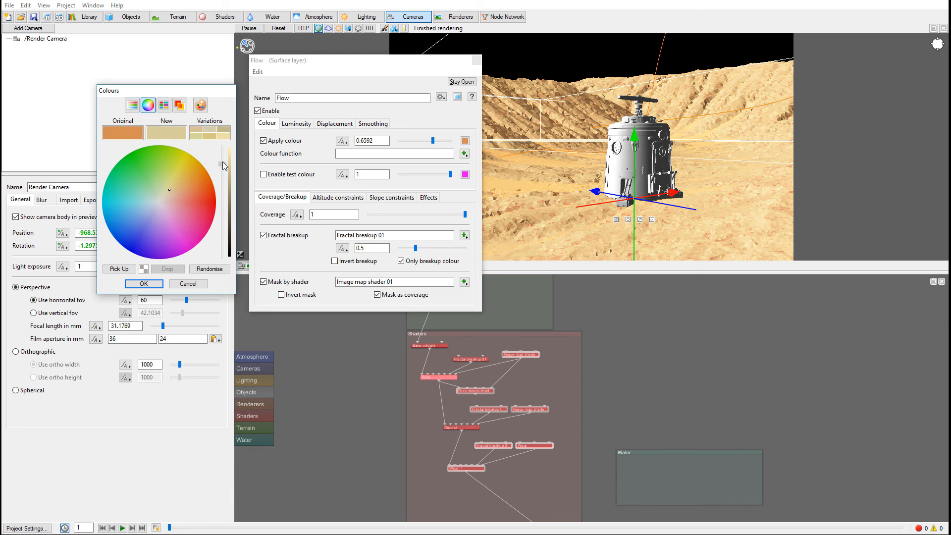
drag(222, 166, 223, 157)
drag(170, 192, 161, 198)
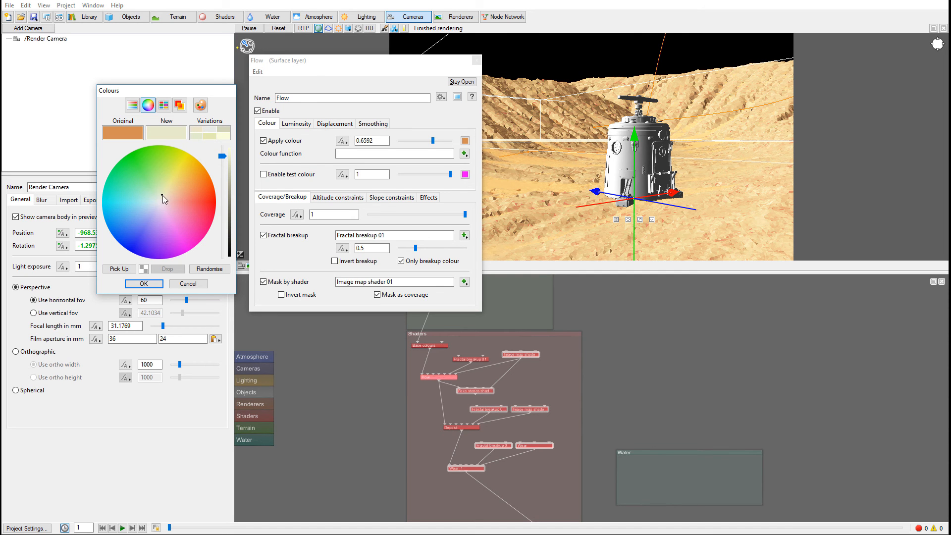
drag(165, 195, 162, 198)
click(143, 283)
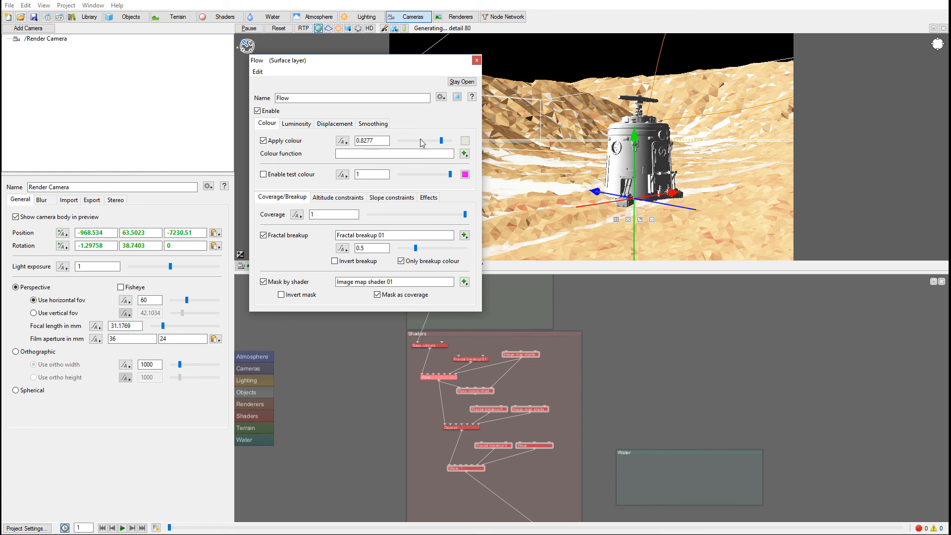
Step: Set the Flow layer's colour strength to 0.6375 and its fractal breakup to 0.6125, and close its settings
drag(440, 140, 430, 141)
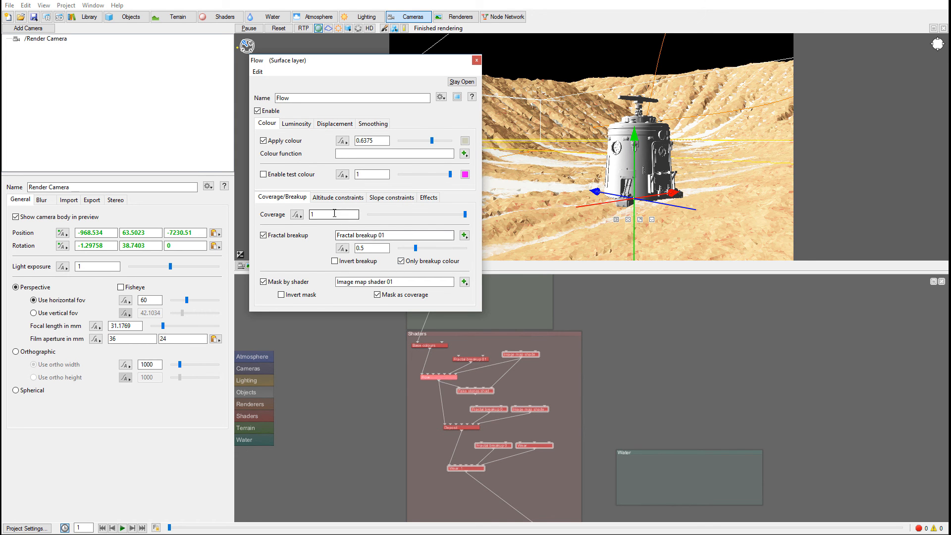
click(420, 248)
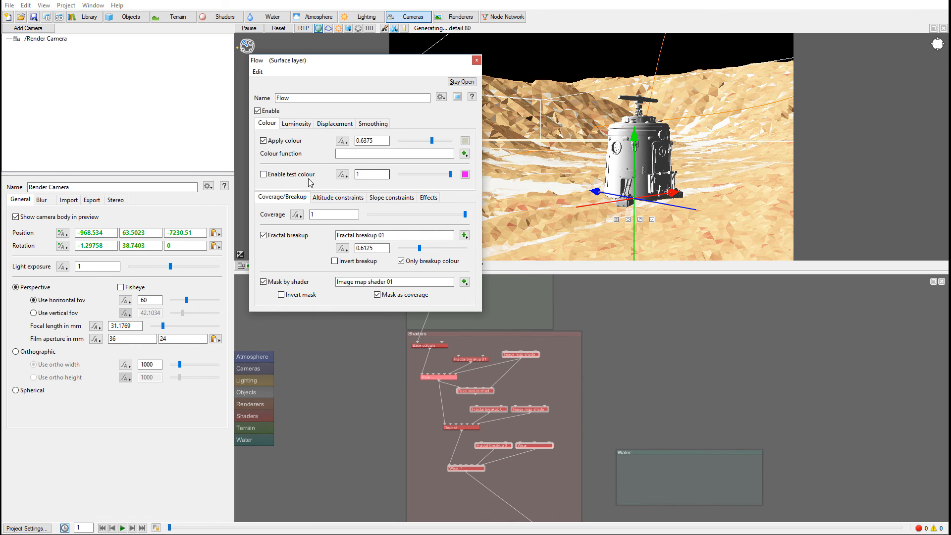
click(477, 60)
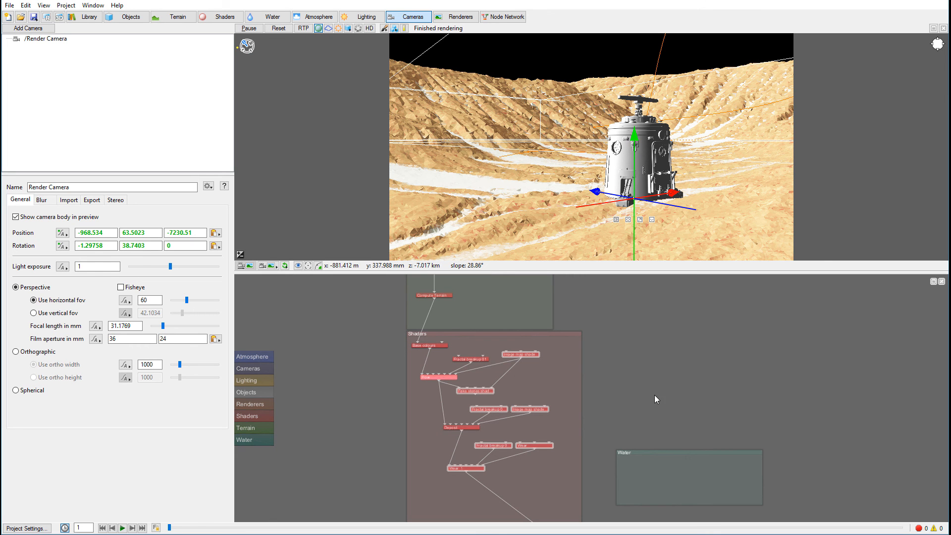
Step: In Render 01's quality settings, set micropoly detail to 0.23 and anti-aliasing to 1, and disable motion blur
middle_drag(660, 416, 486, 234)
middle_drag(586, 350, 359, 226)
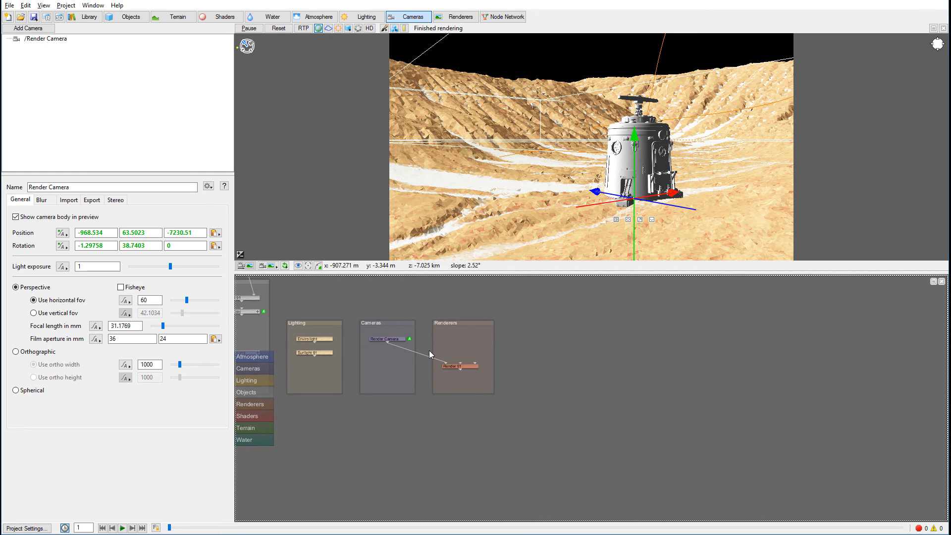
double_click(463, 365)
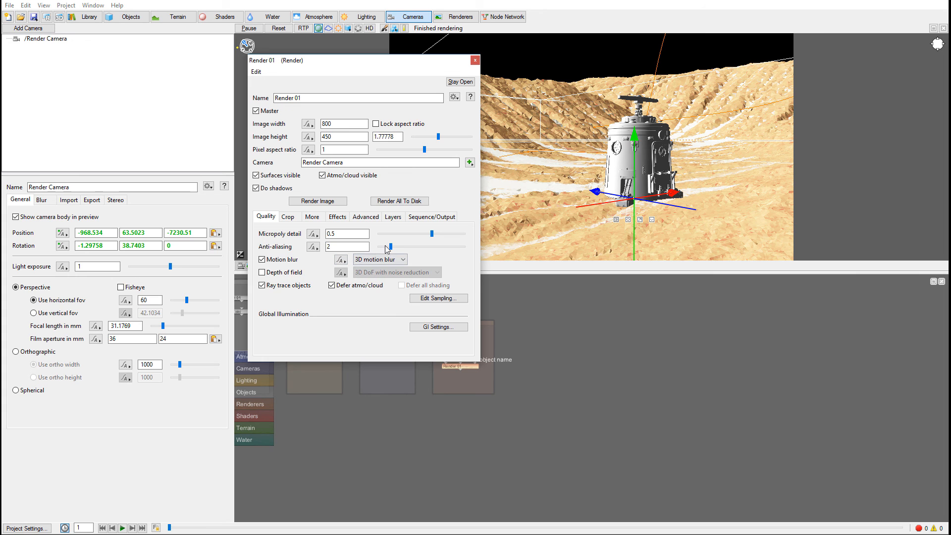
drag(432, 233, 383, 248)
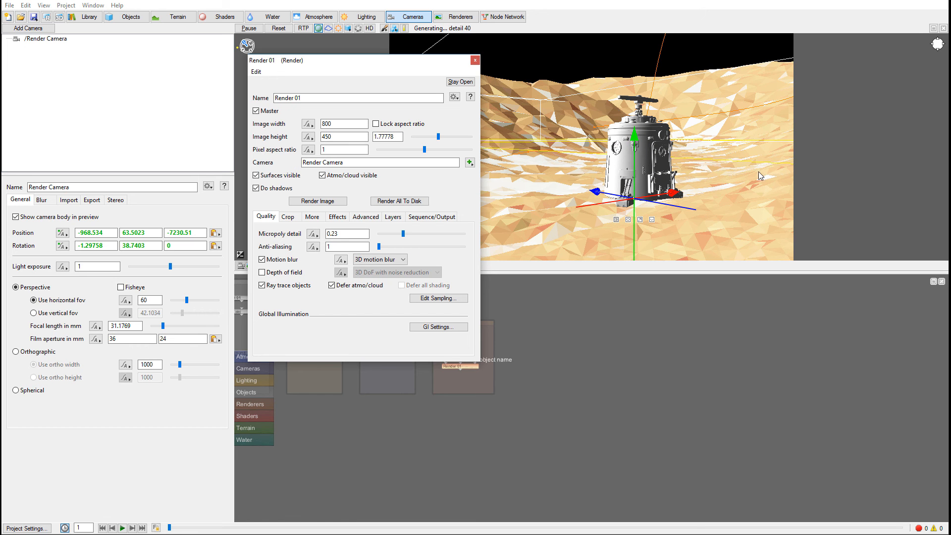
click(291, 261)
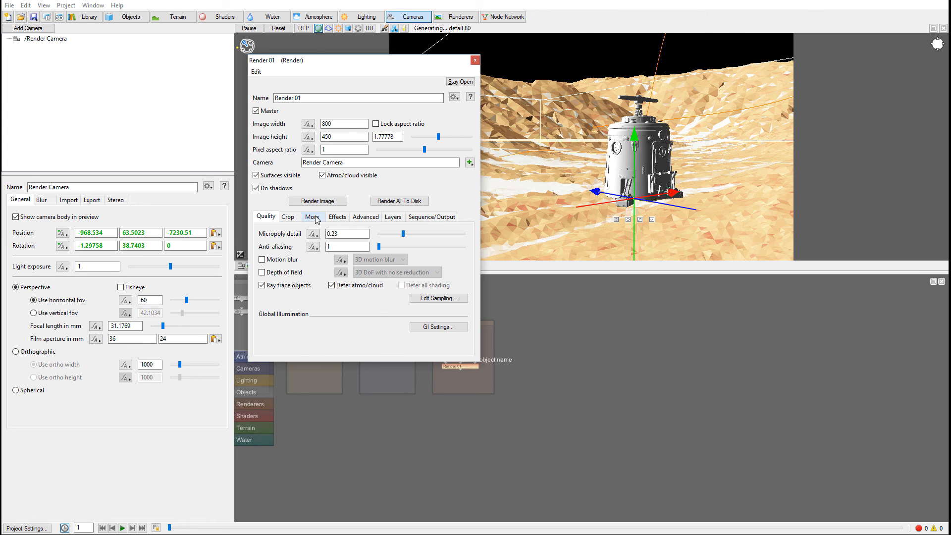
Step: Disable anti-aliasing bloom for Render 01 and review its effects, advanced and layer settings
click(341, 218)
click(317, 218)
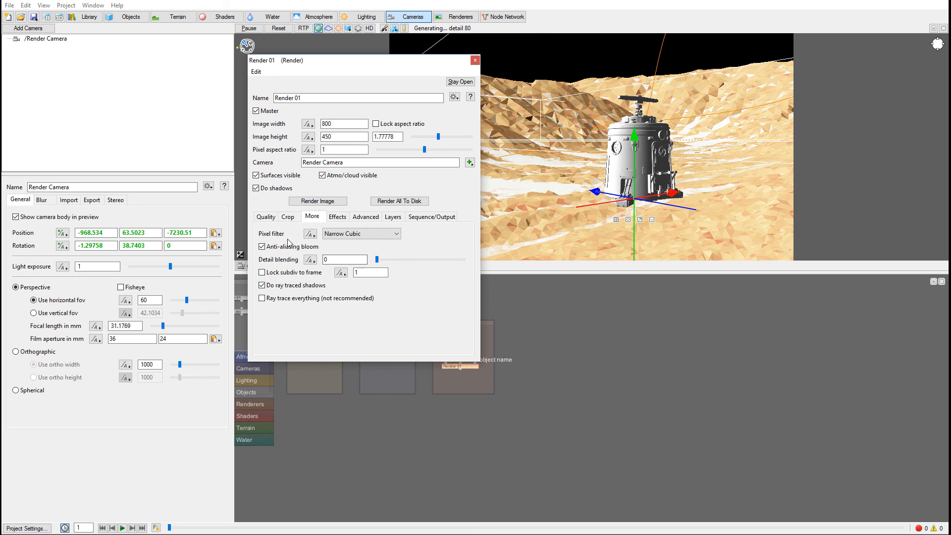
click(267, 247)
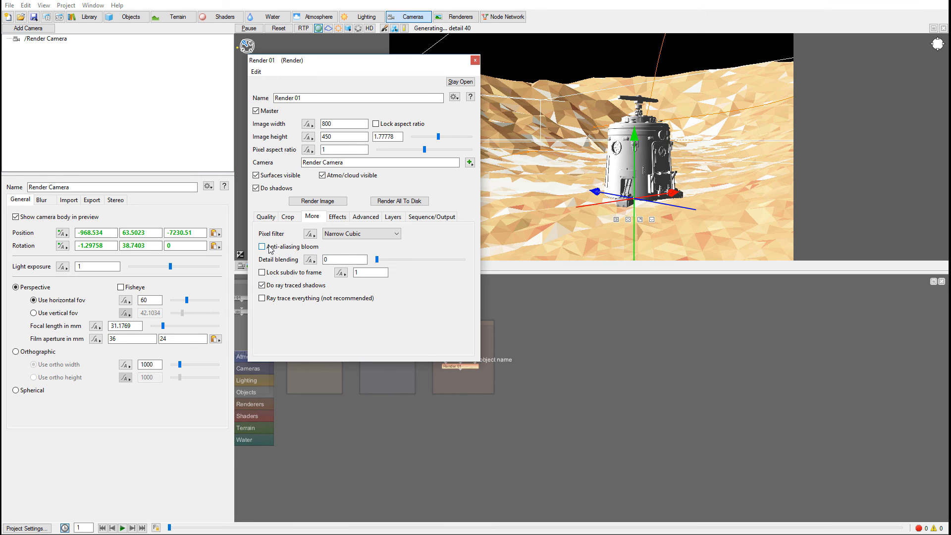
click(338, 218)
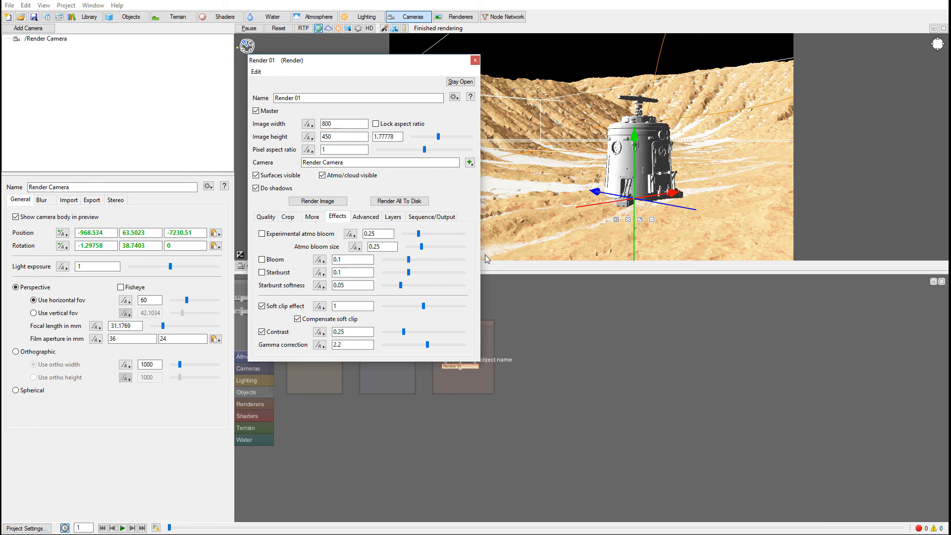
click(364, 218)
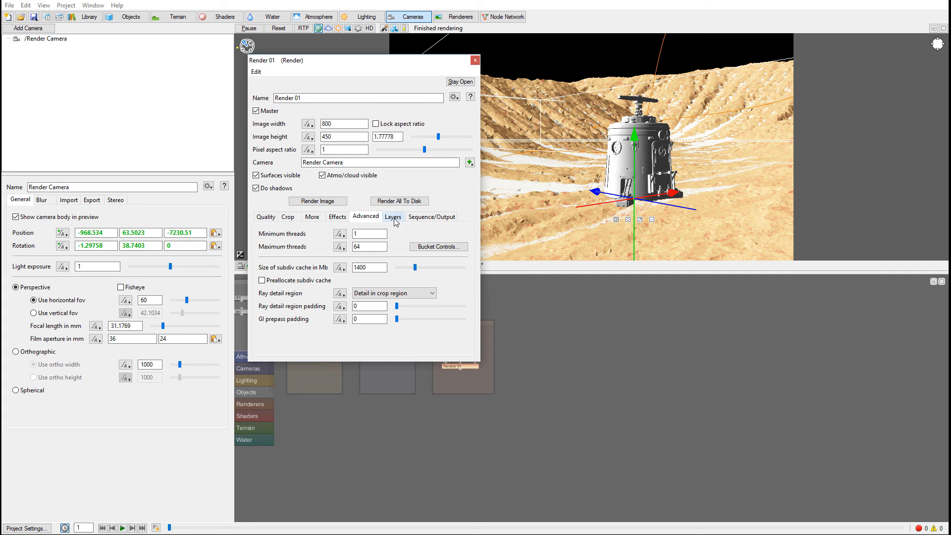
click(394, 217)
Step: Set the last frame of Render 01's output sequence to 240, keeping the first frame and step at 1
click(431, 217)
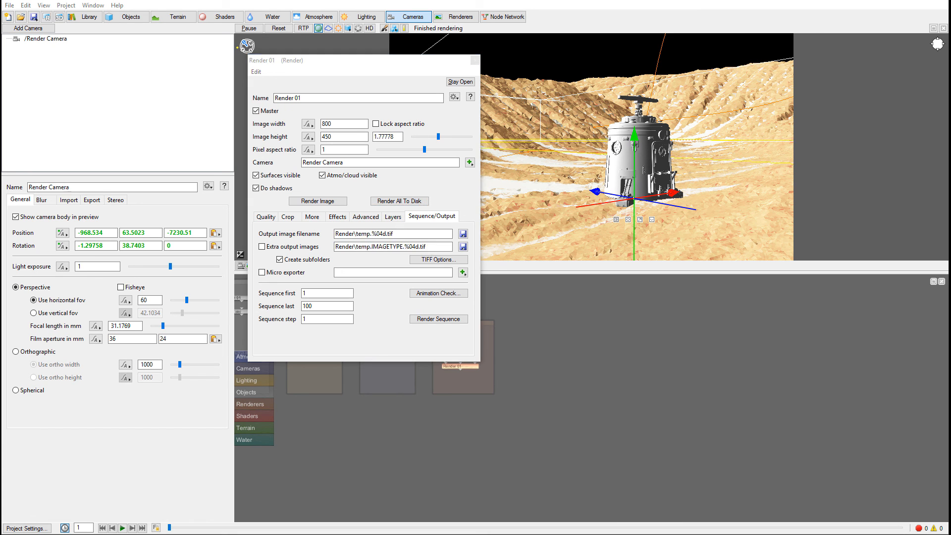
double_click(334, 305)
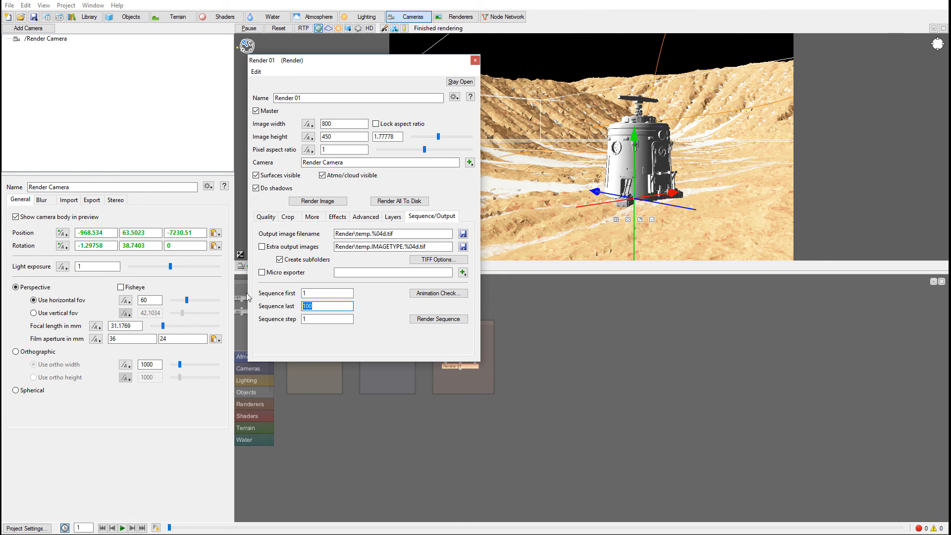
text(240)
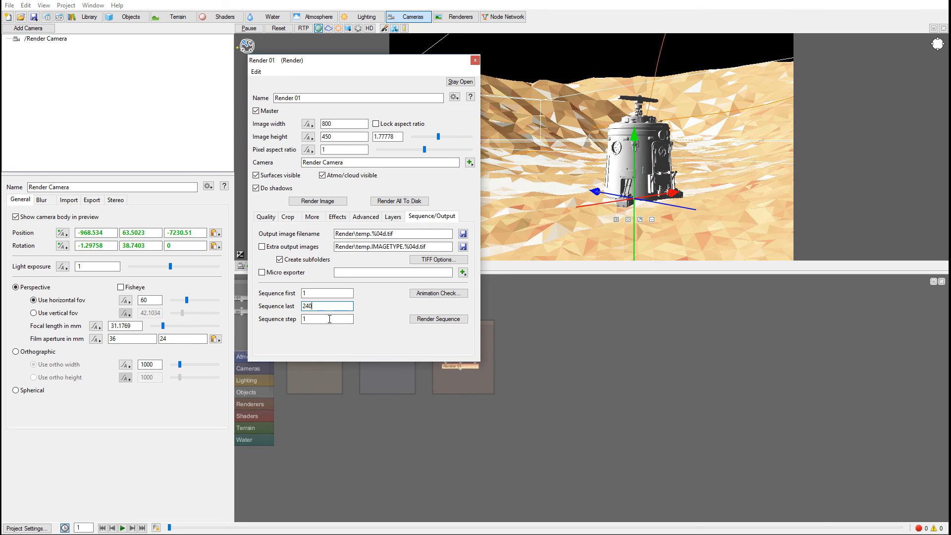
key(Tab)
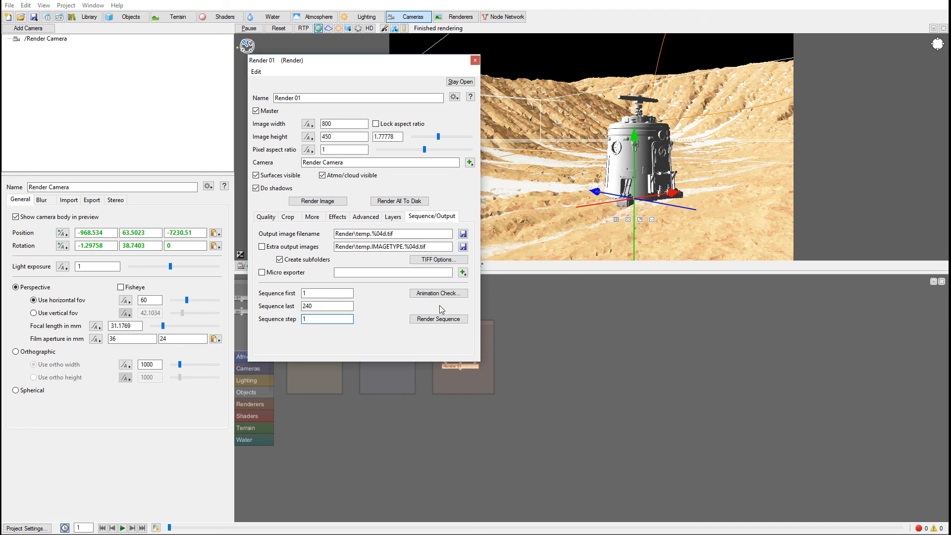
click(321, 293)
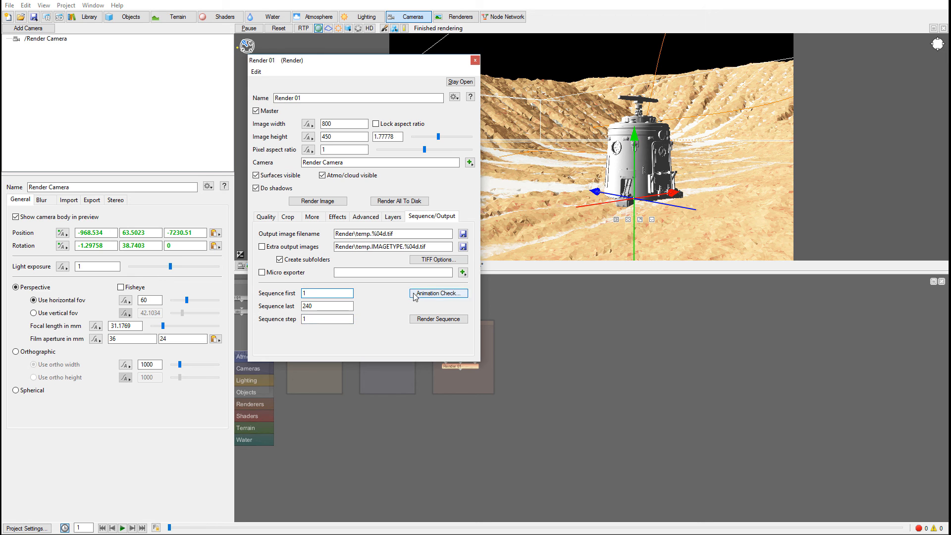
Step: Accept the TIFF output options with 8 bits per channel and LZW compression, and start rendering the sequence
click(437, 259)
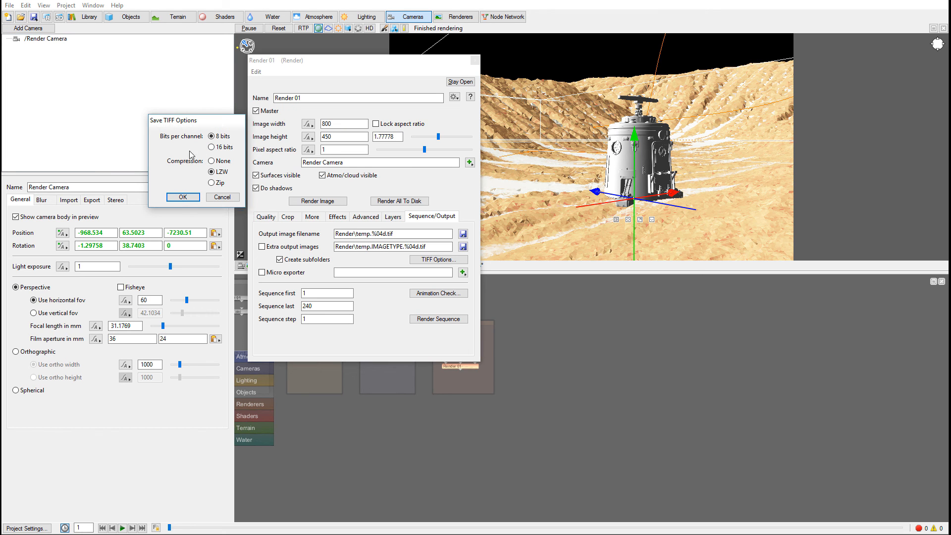
click(183, 198)
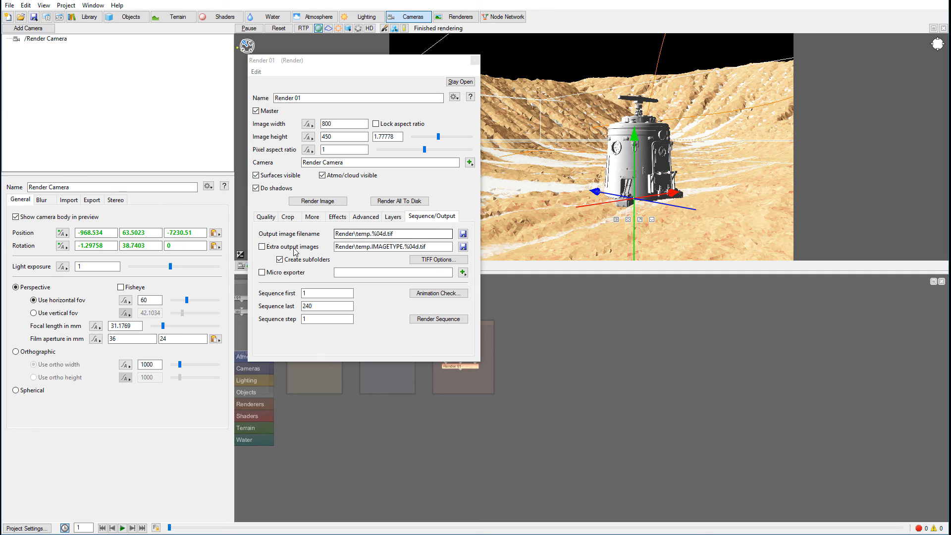
click(437, 319)
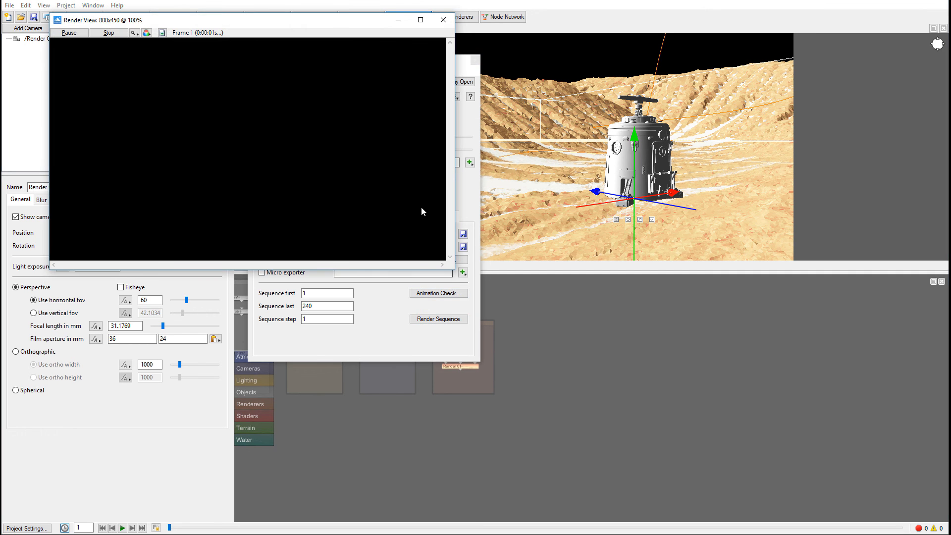